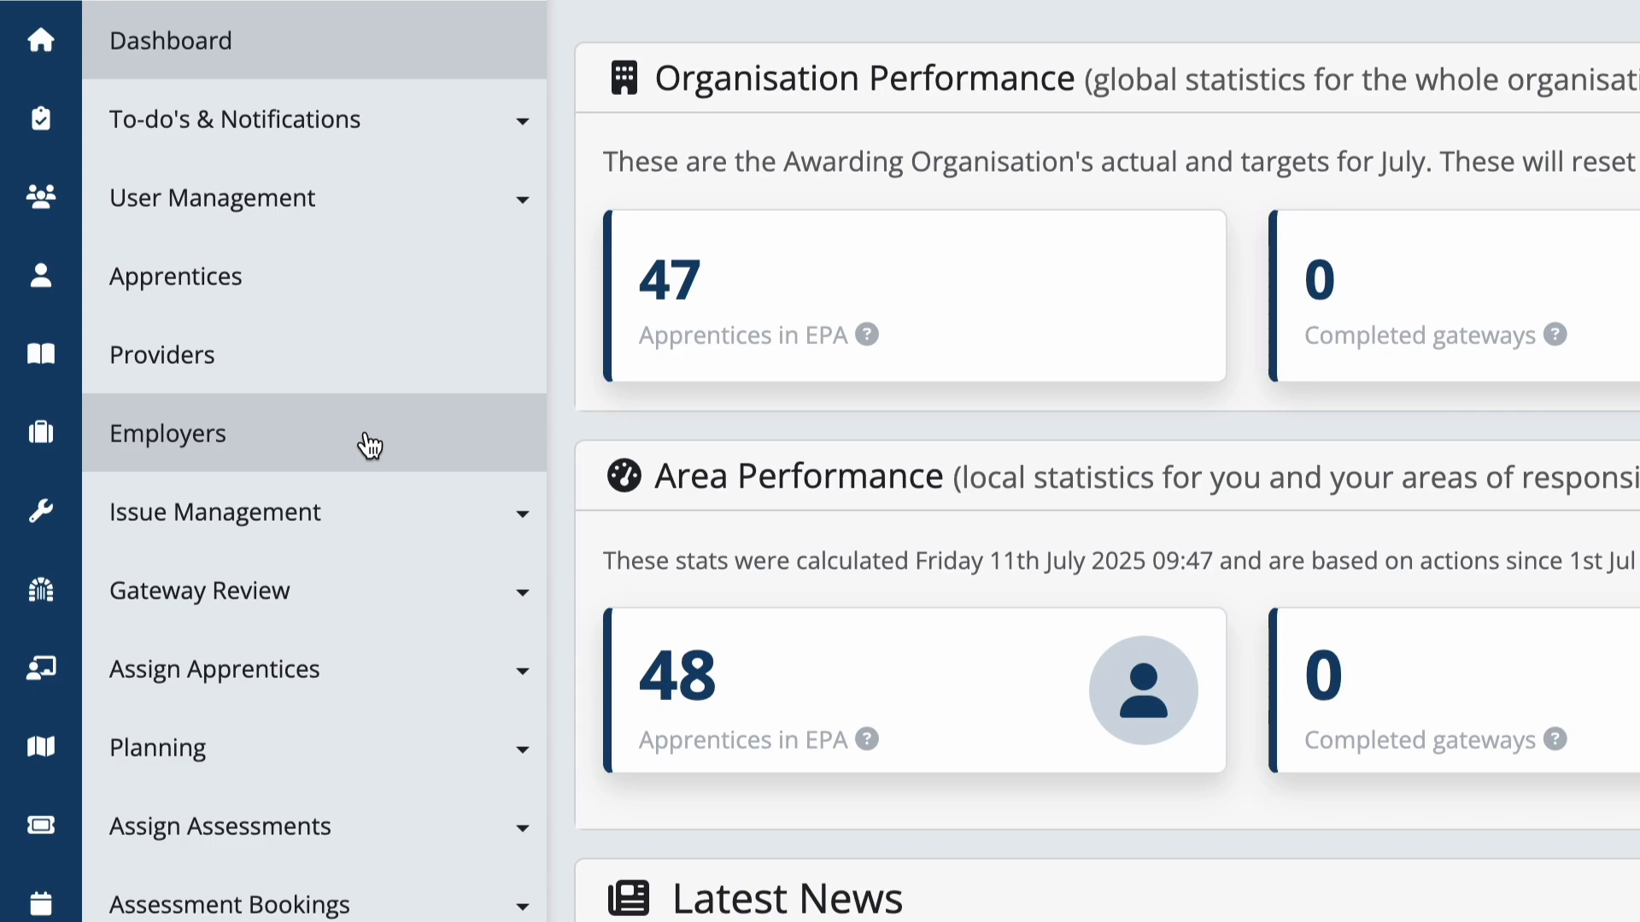
# Open the Manage Employers list from the Employers sidebar entry
pyautogui.click(369, 444)
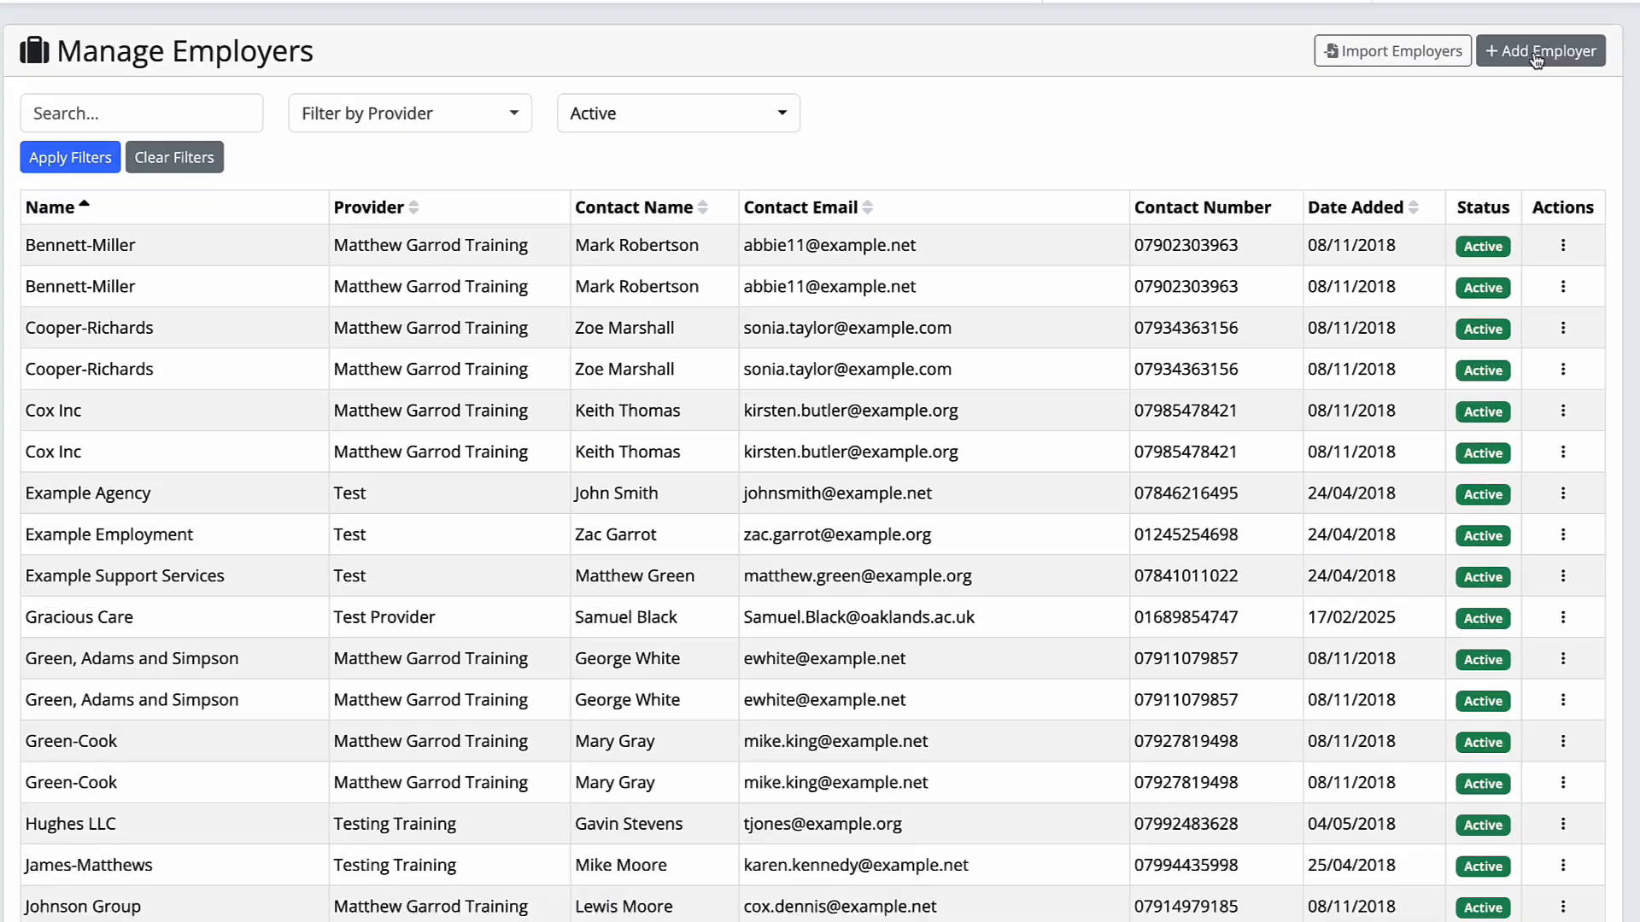
# Add employer 'Workplace 1' with reference 'Workplace 1', Non-Levy Payer, and the contact's full name
pyautogui.click(1469, 171)
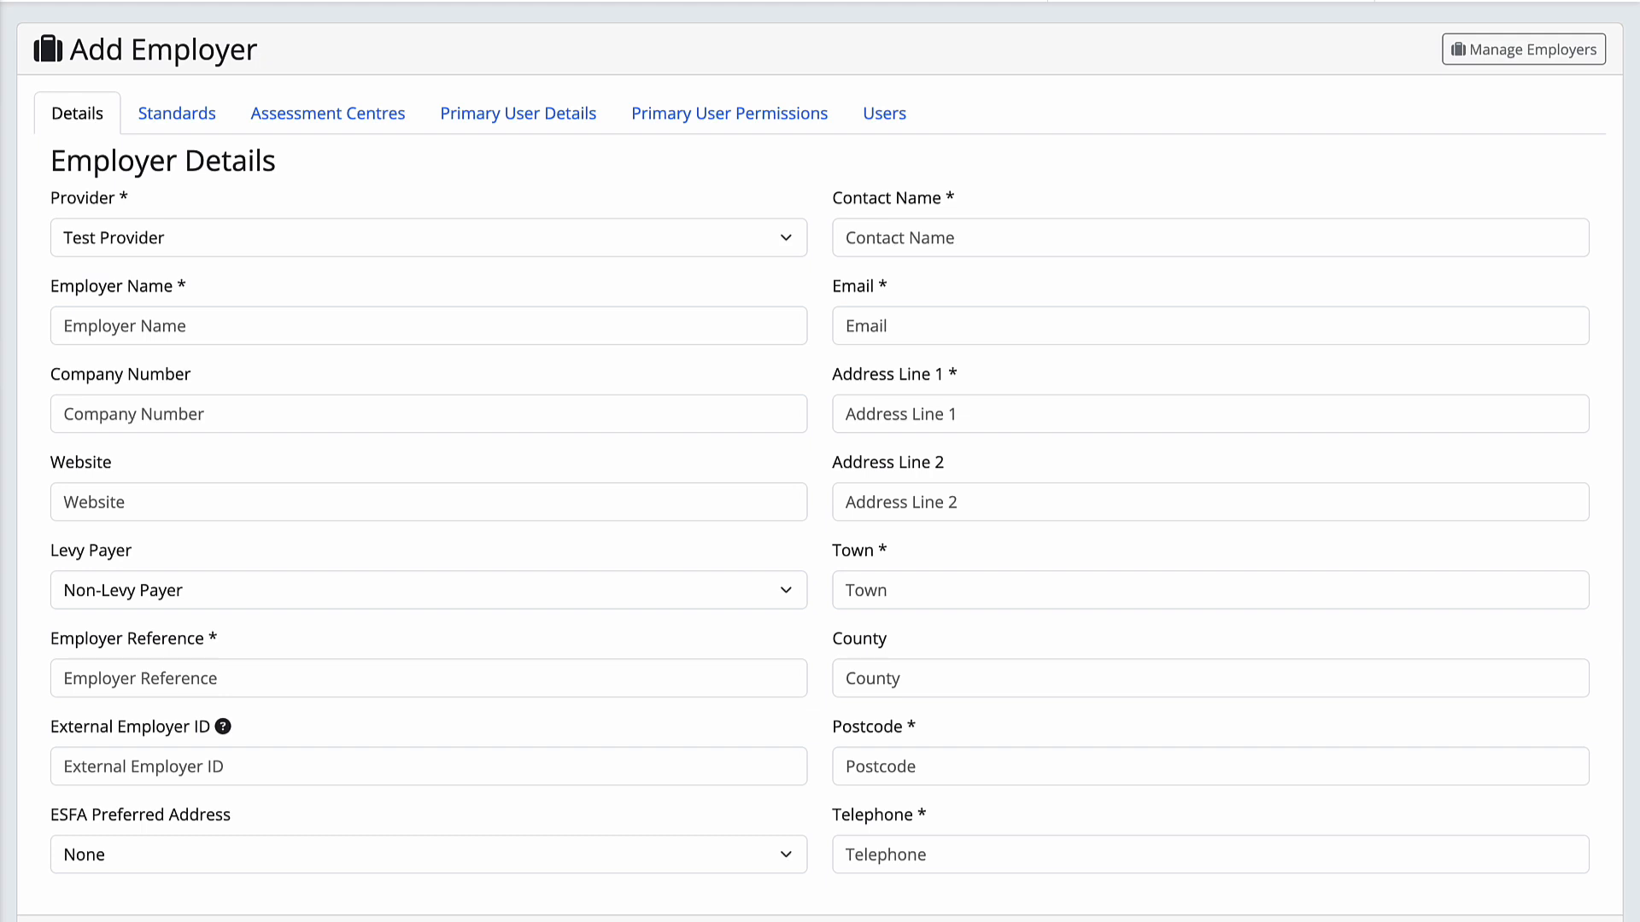
pyautogui.click(760, 323)
pyautogui.write('Workplace 1')
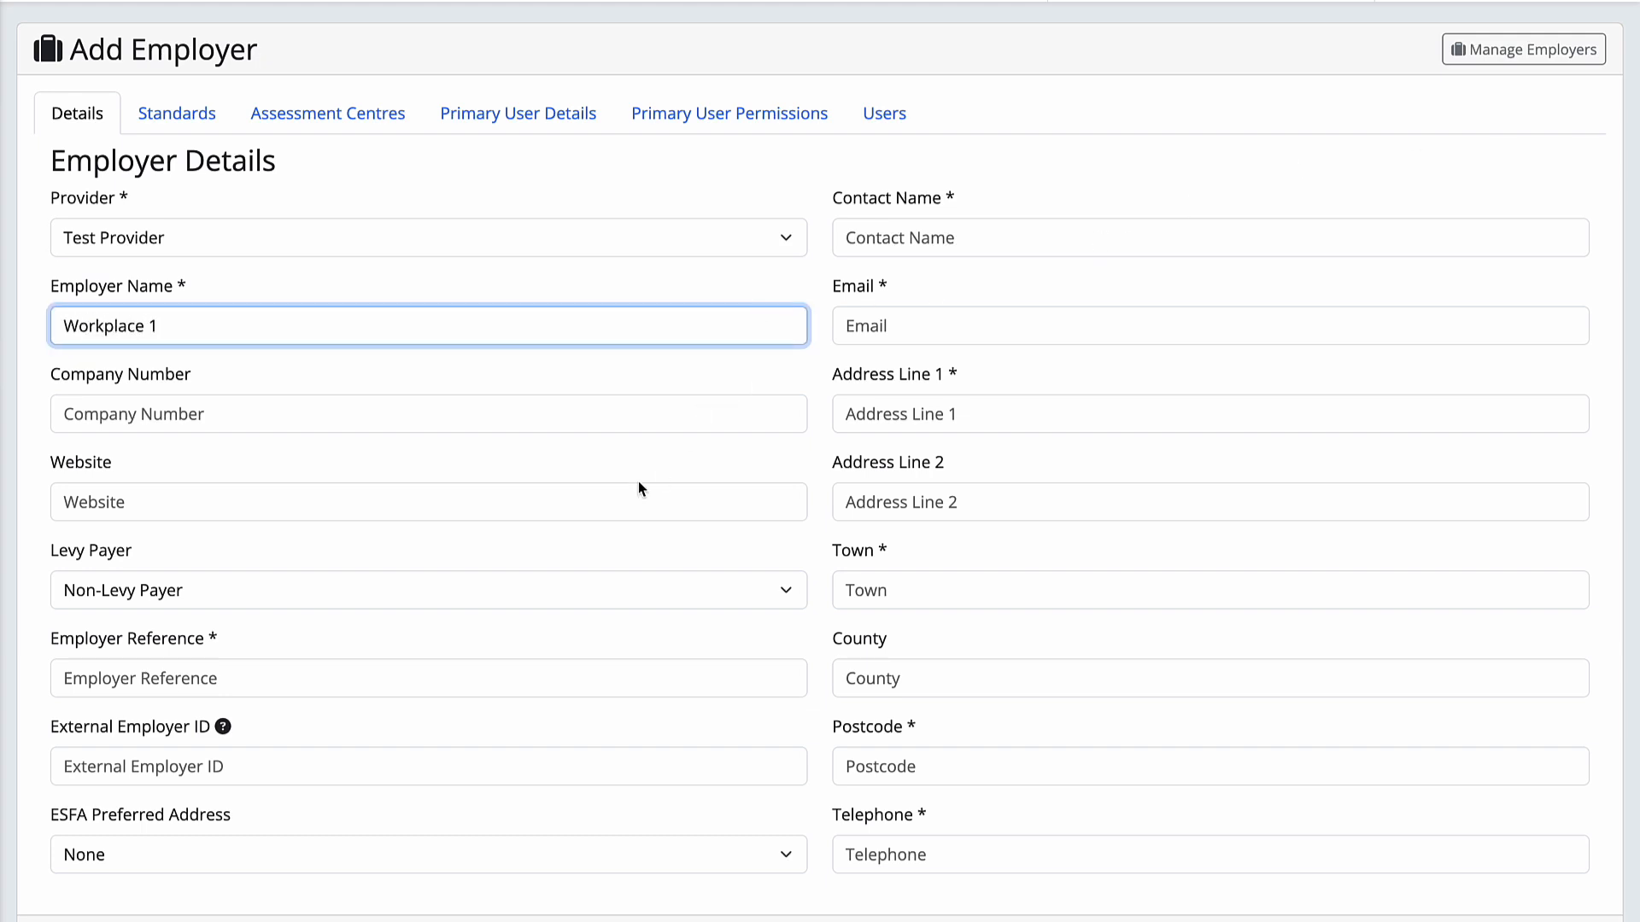
pyautogui.click(419, 672)
pyautogui.write('Workplace 1')
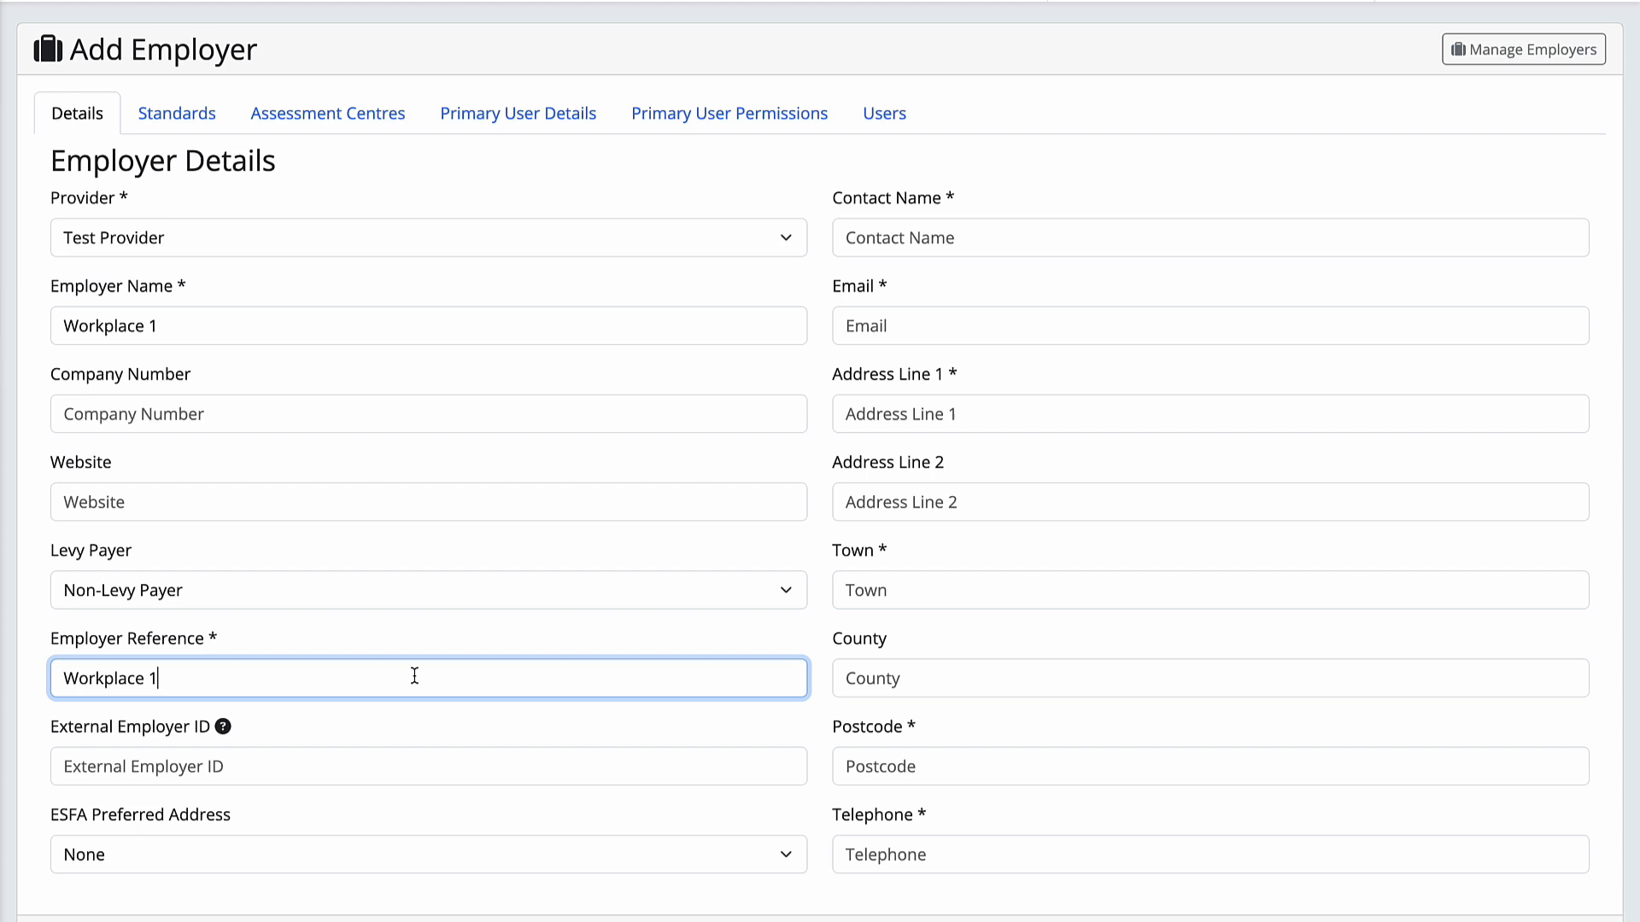
pyautogui.click(376, 590)
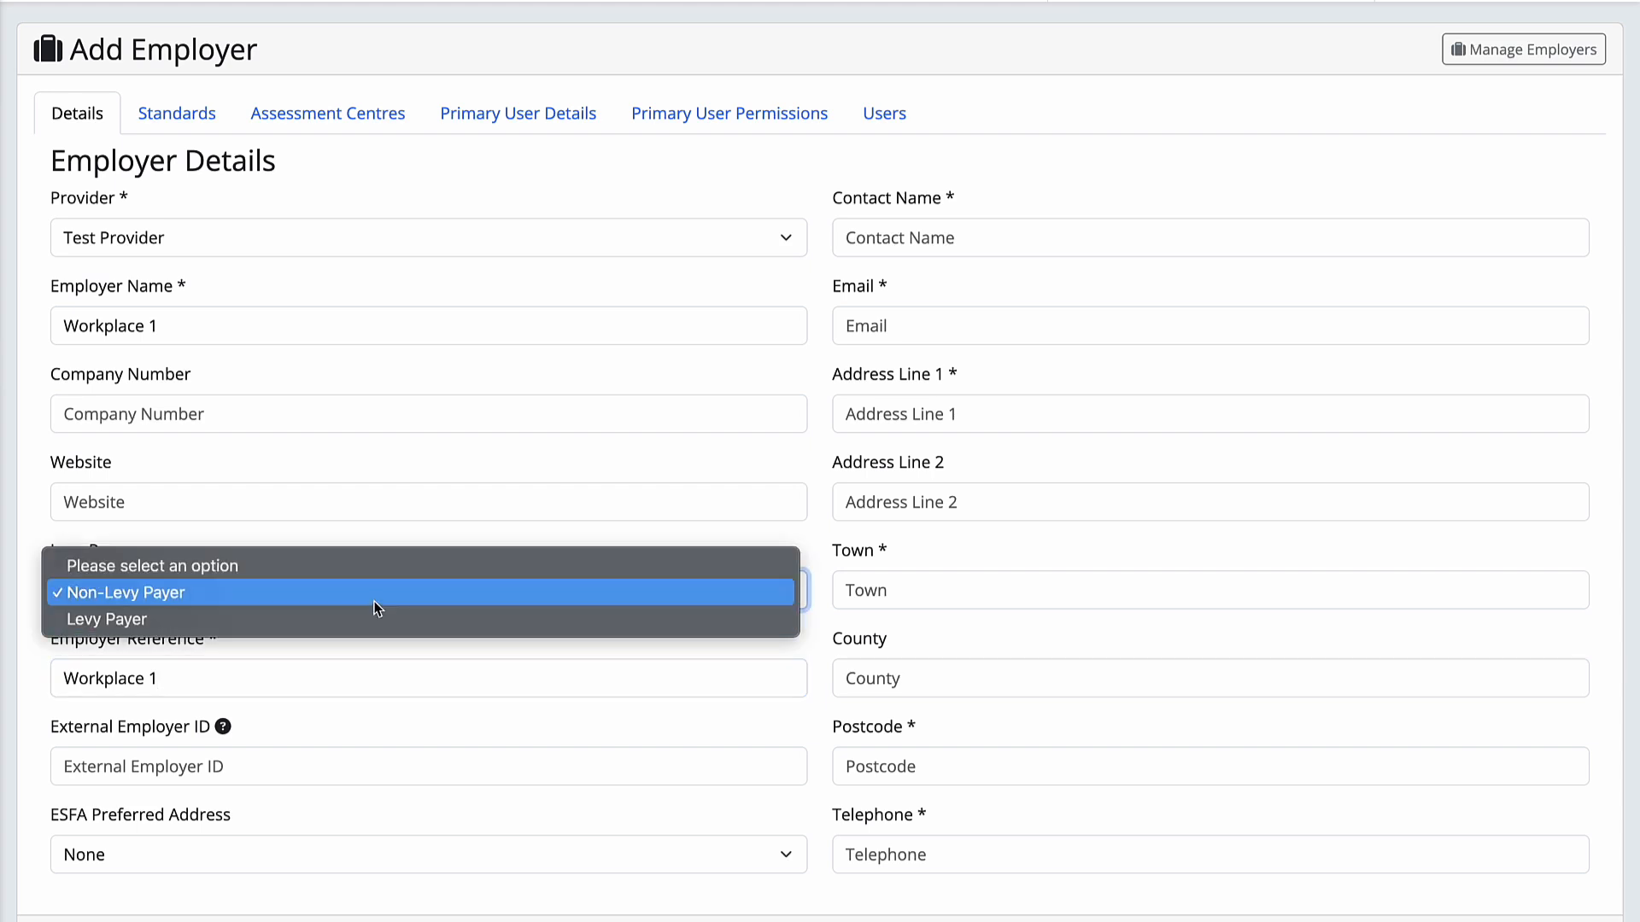
pyautogui.click(377, 604)
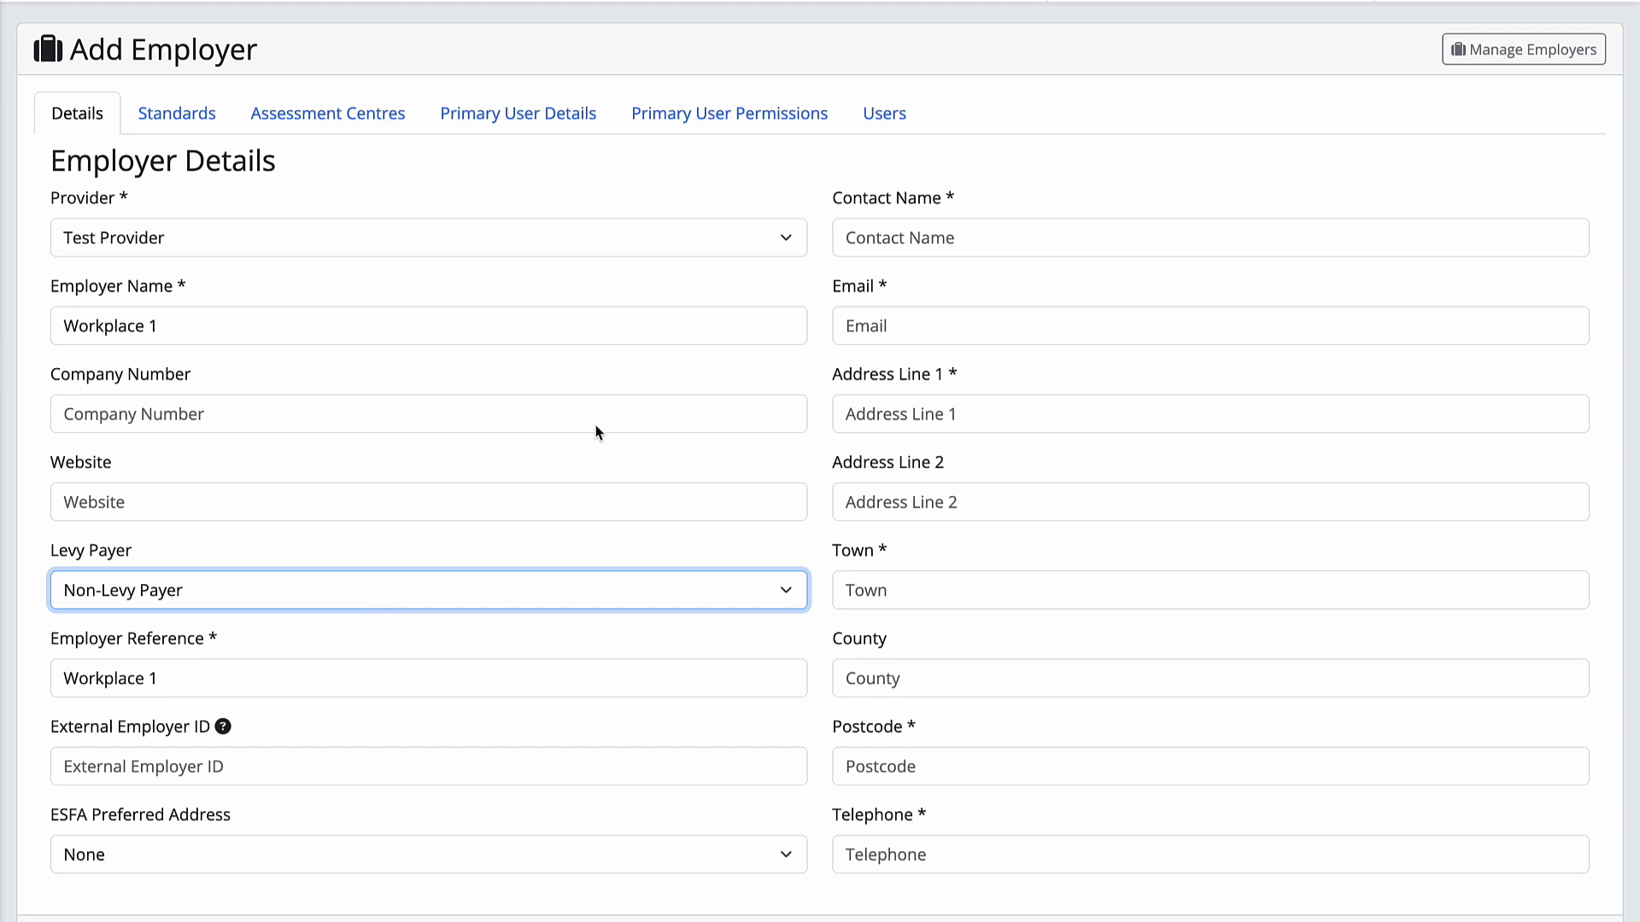
pyautogui.click(905, 249)
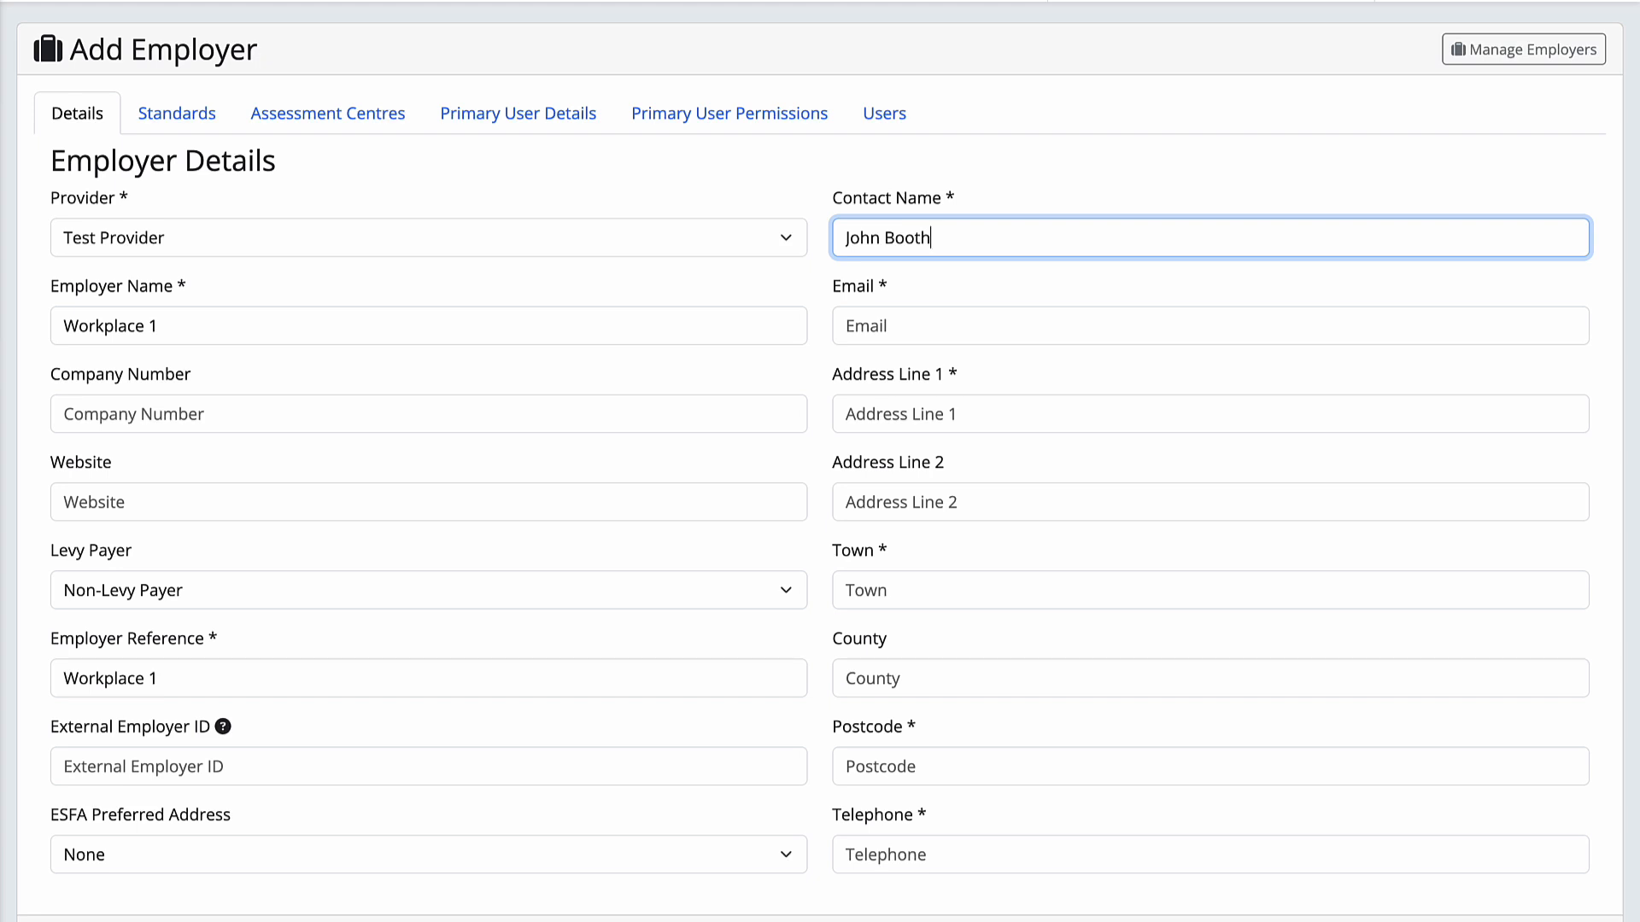
# Enter the contact's e-mail, the first address line and the town
pyautogui.click(959, 309)
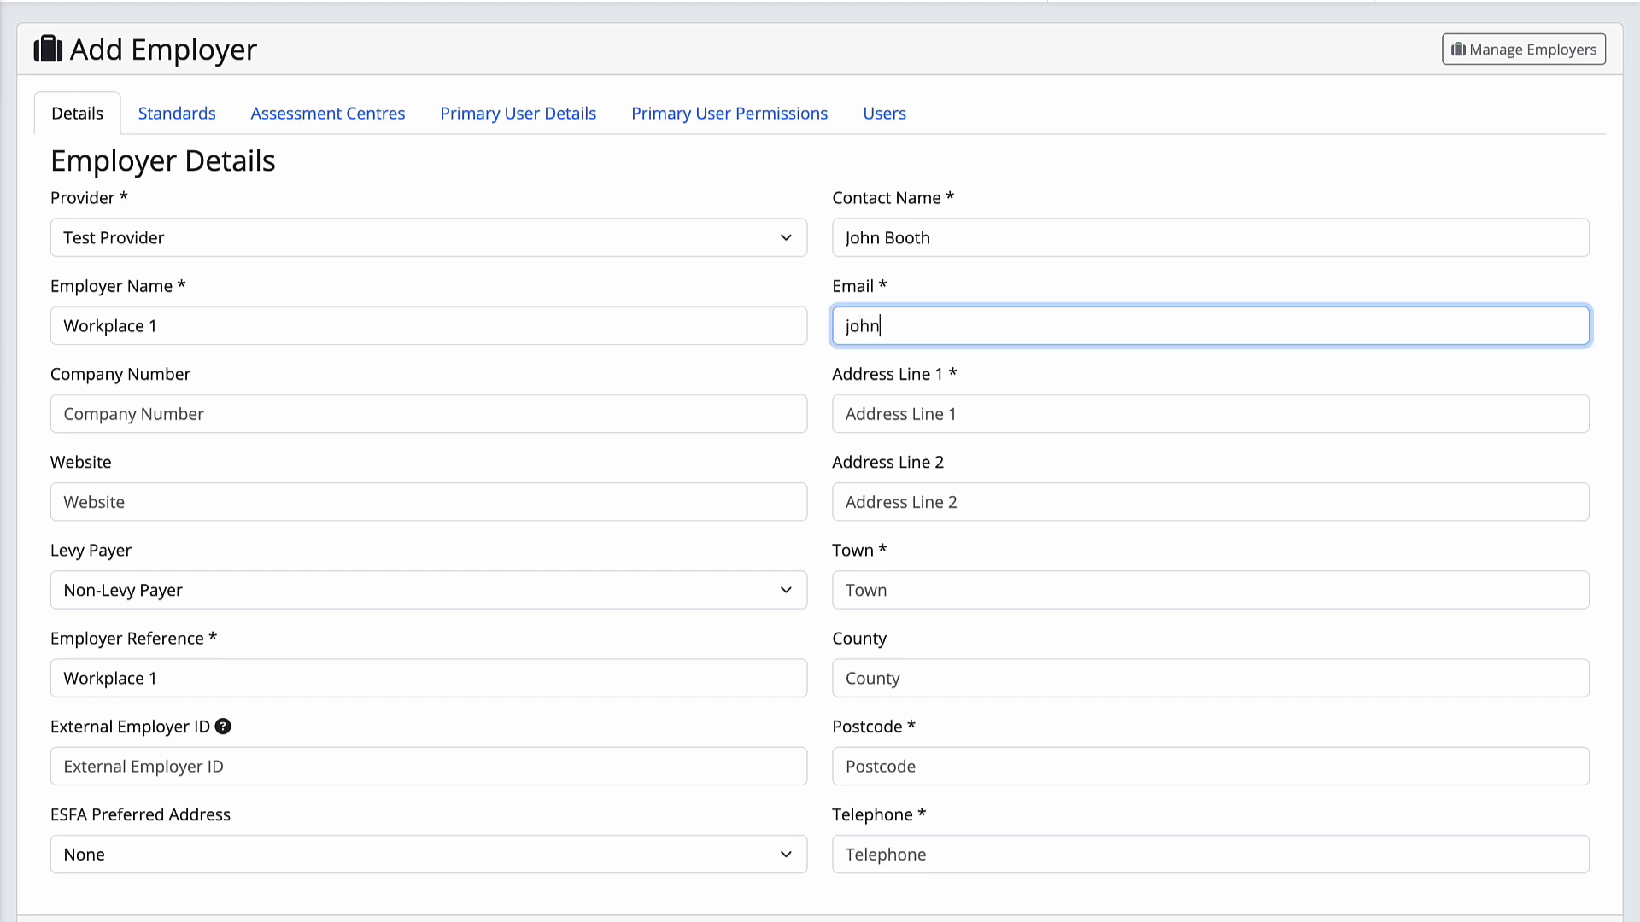
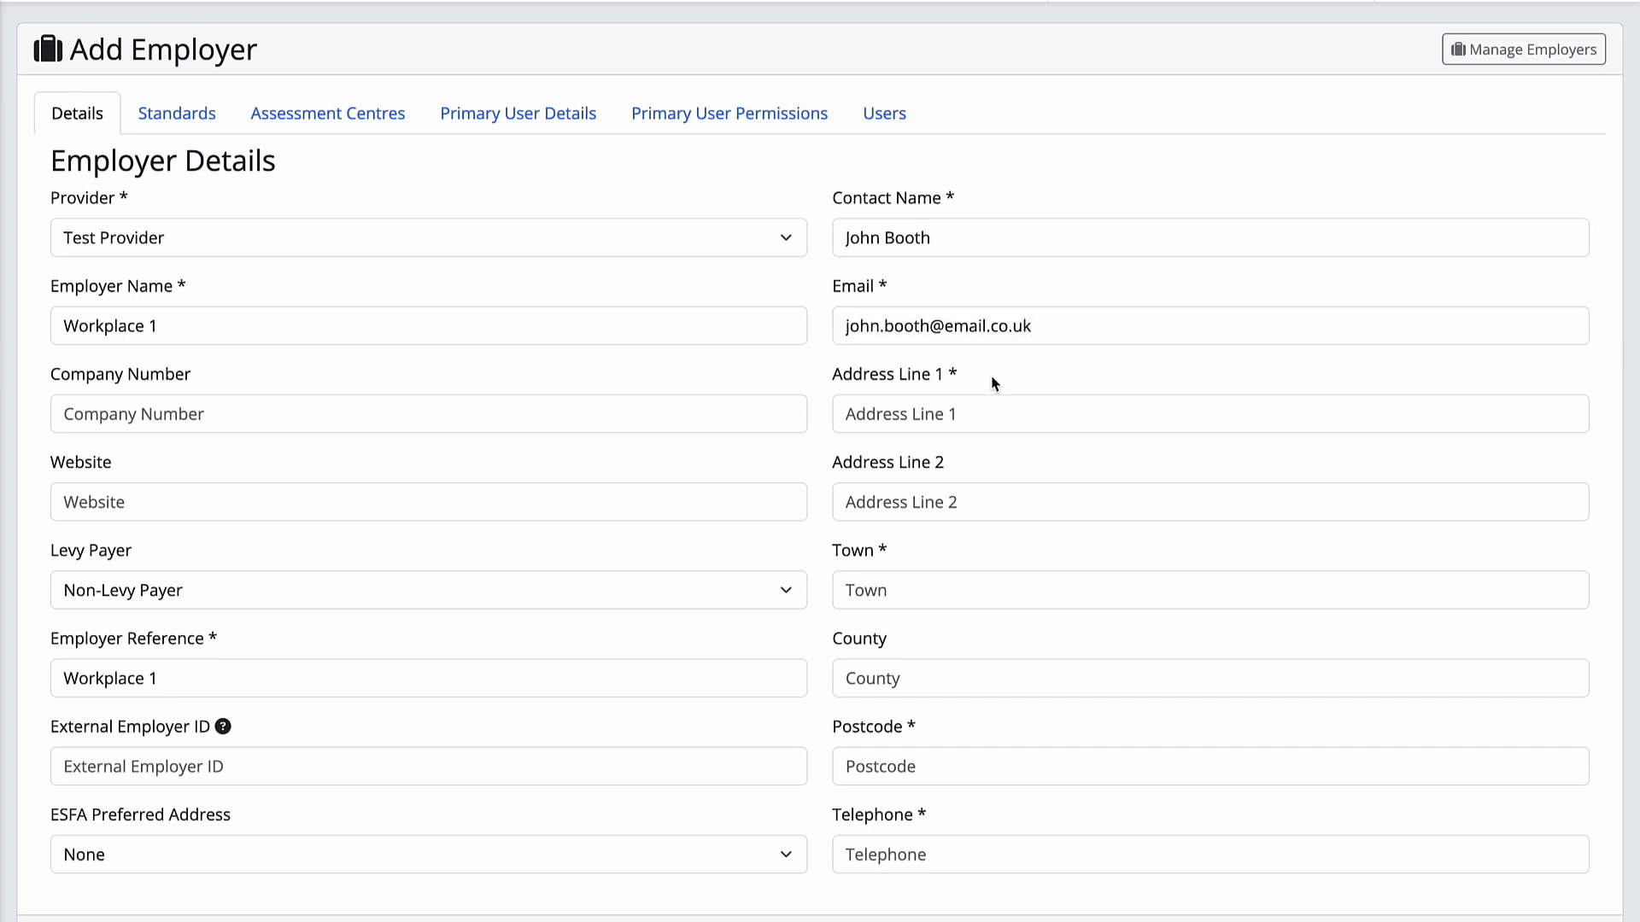
pyautogui.click(985, 408)
pyautogui.write('Training Qualifications UK')
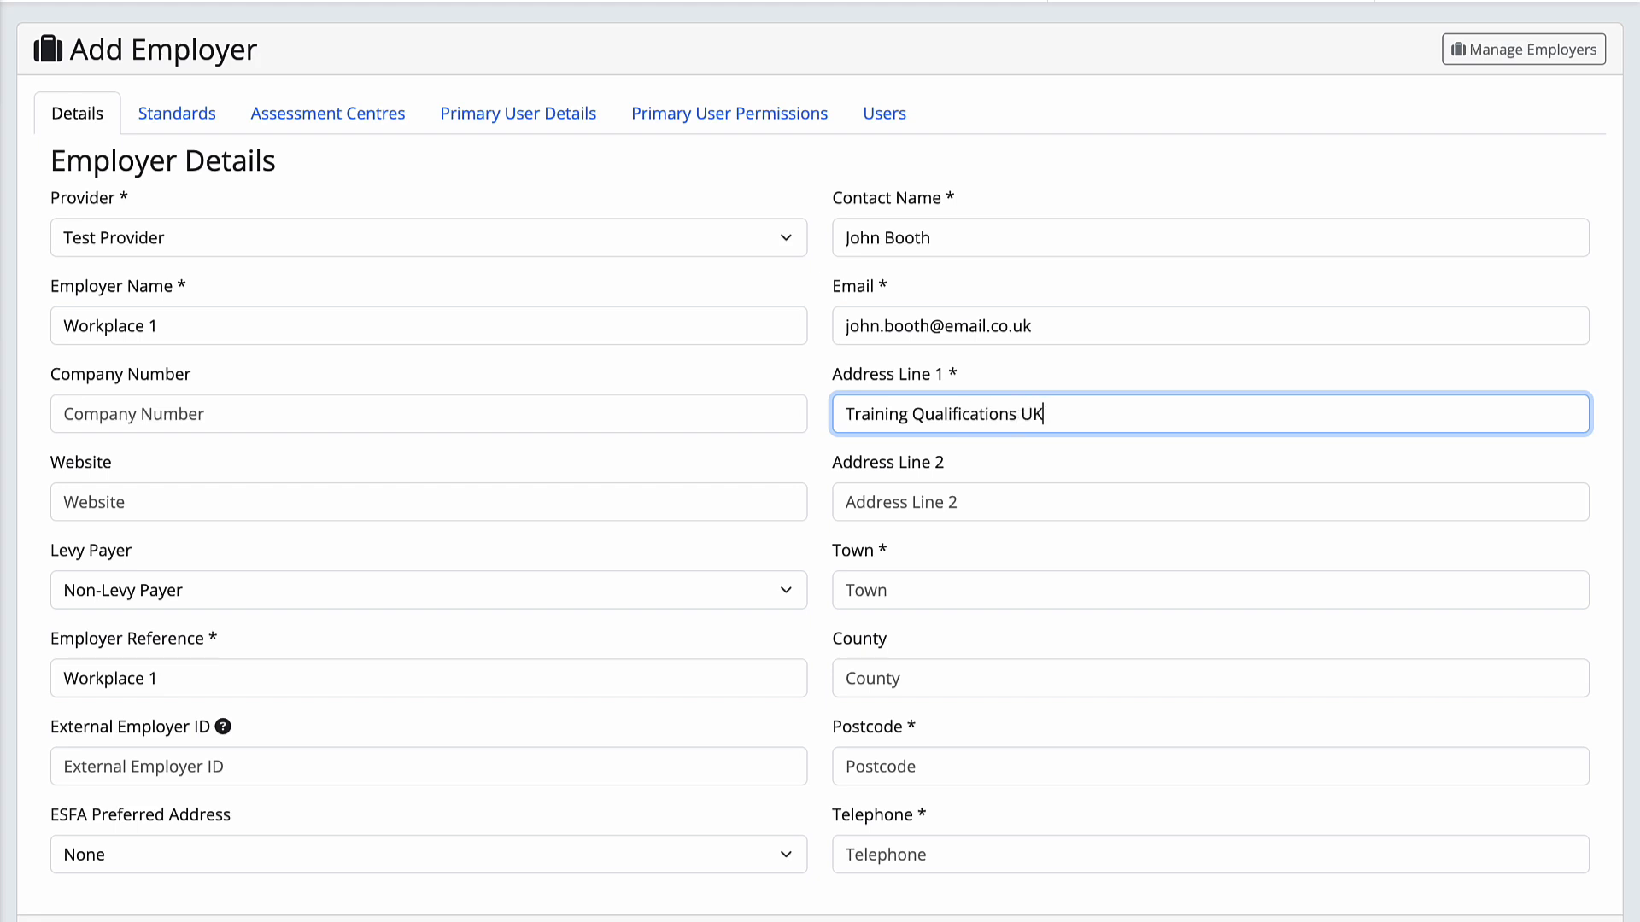
pyautogui.click(952, 579)
pyautogui.write('Manchester')
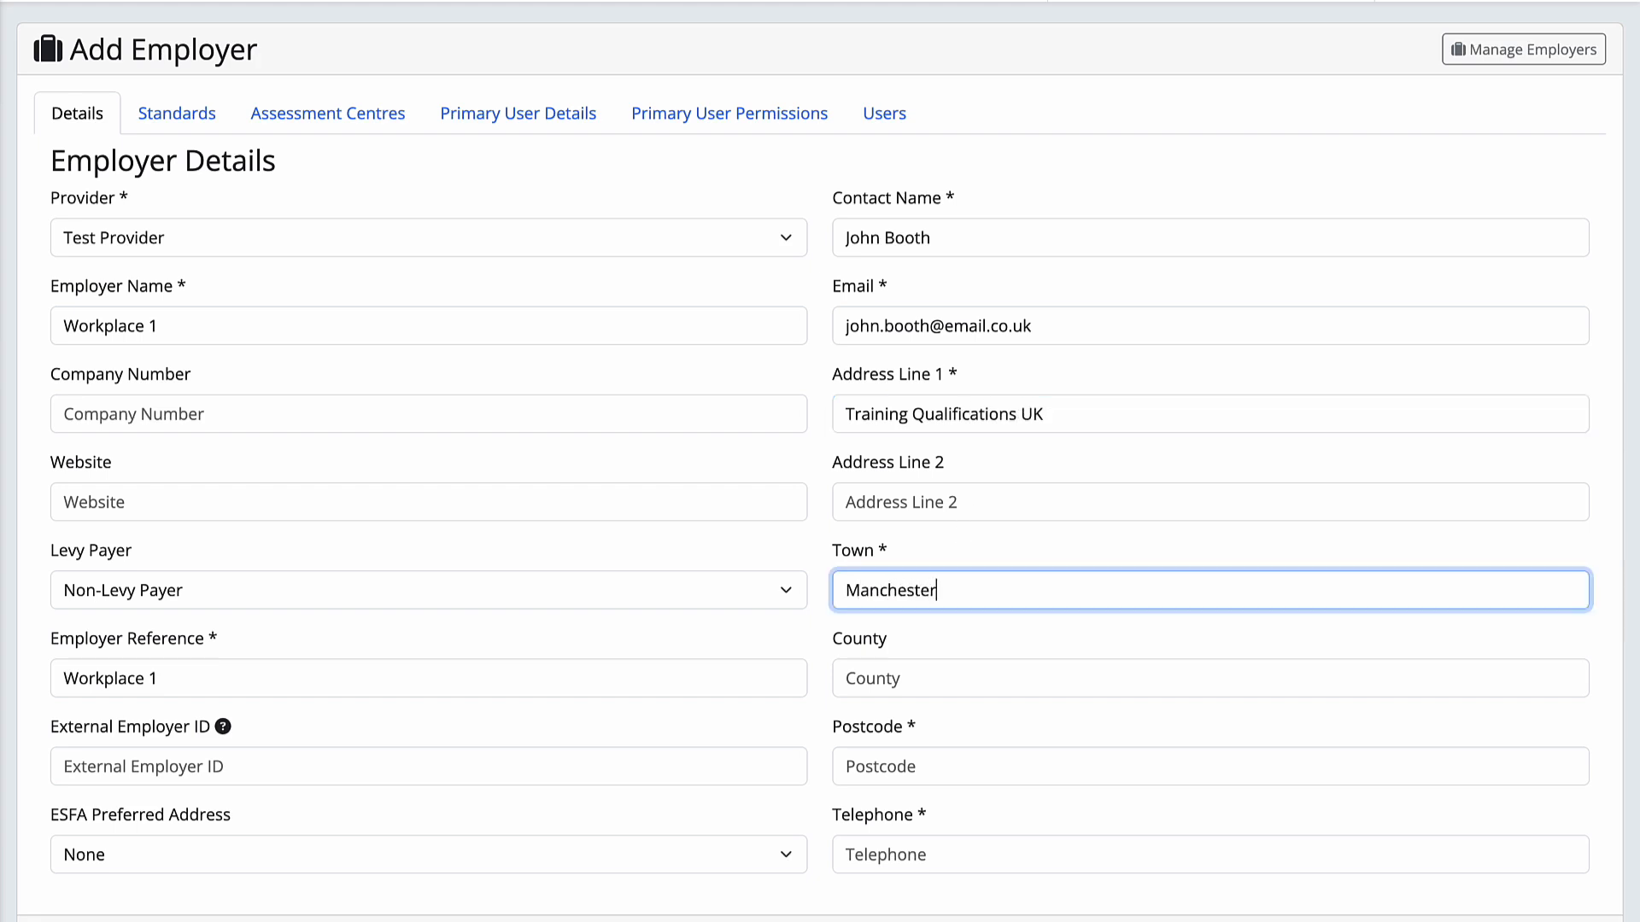
pyautogui.click(972, 633)
# Enter the employer's postcode and telephone number
pyautogui.click(970, 763)
pyautogui.write('M33')
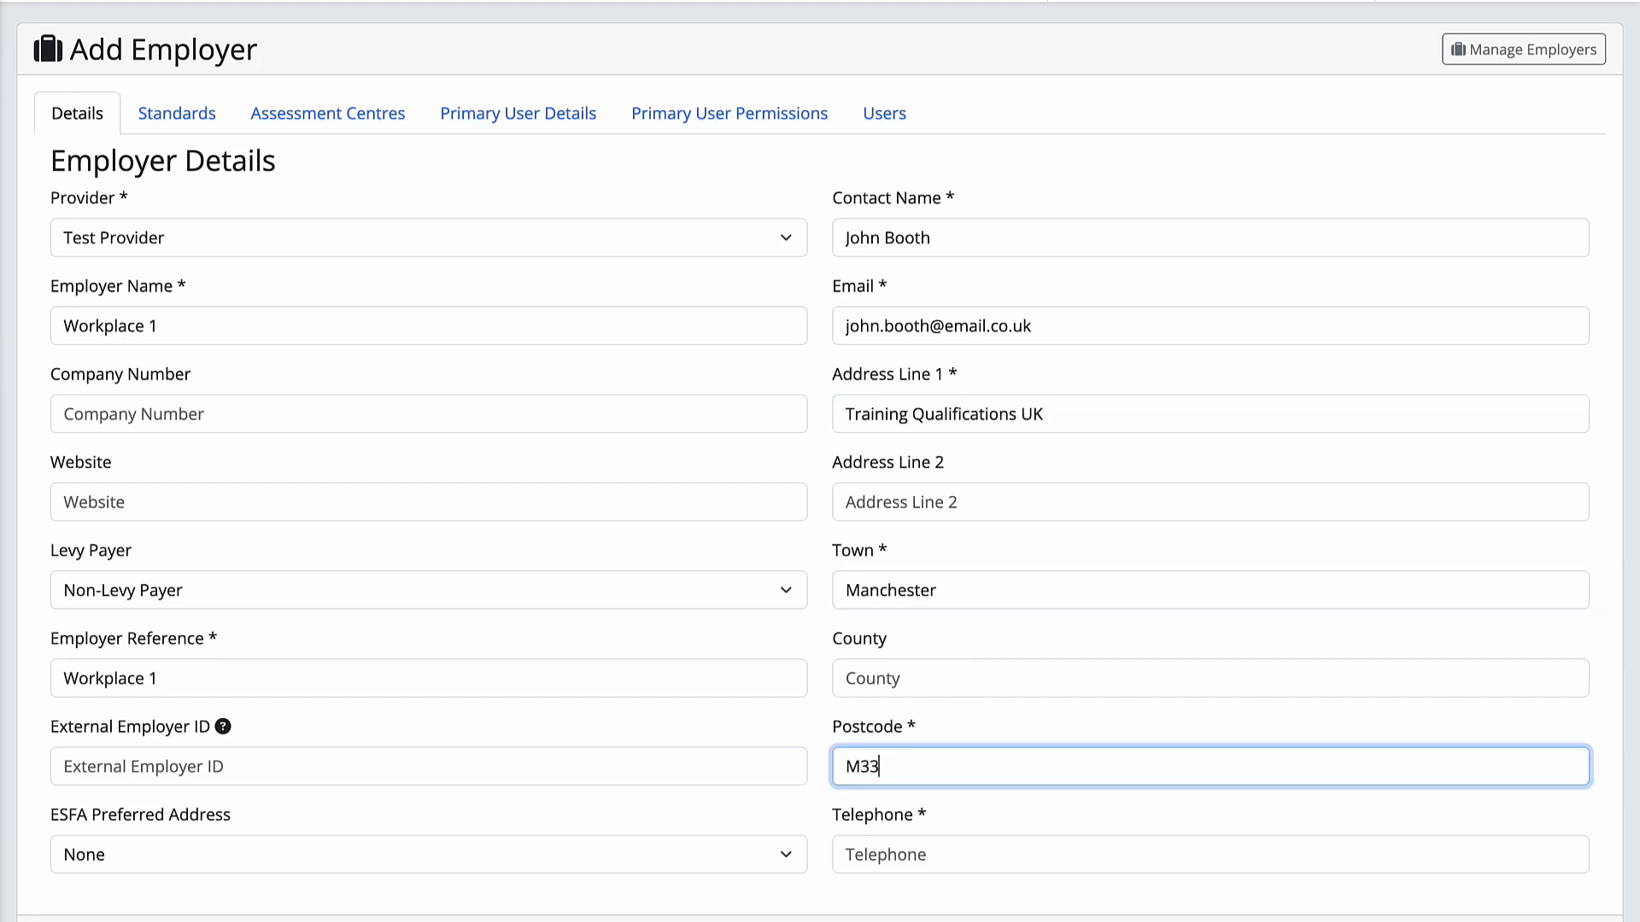
pyautogui.write(' 7FT')
pyautogui.click(991, 811)
pyautogui.click(982, 842)
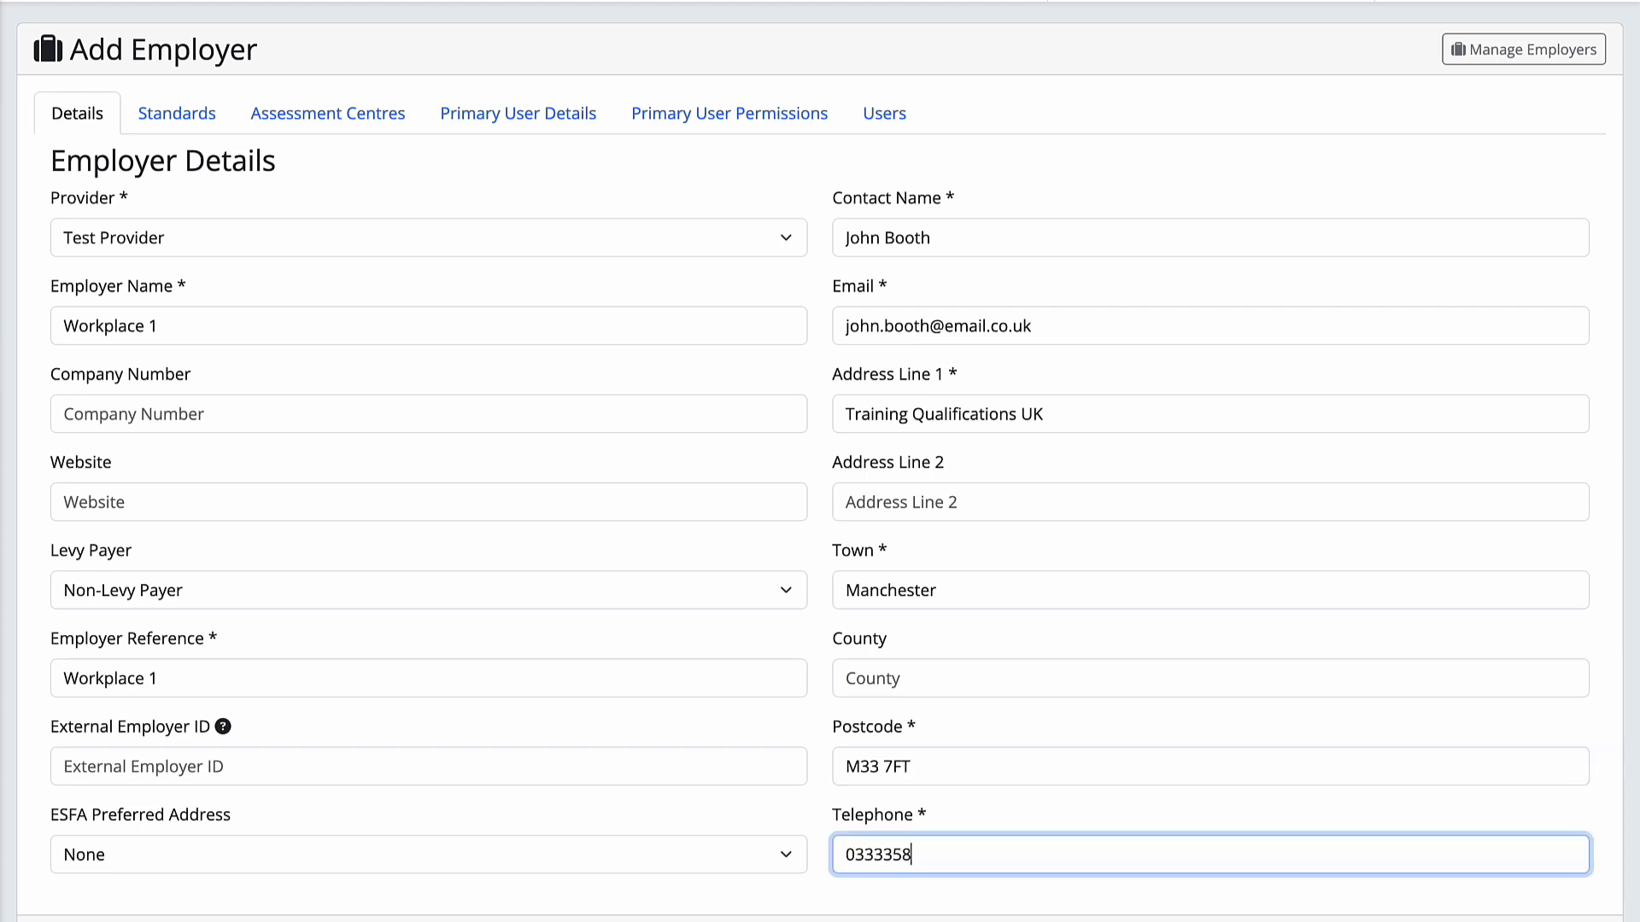
pyautogui.click(998, 891)
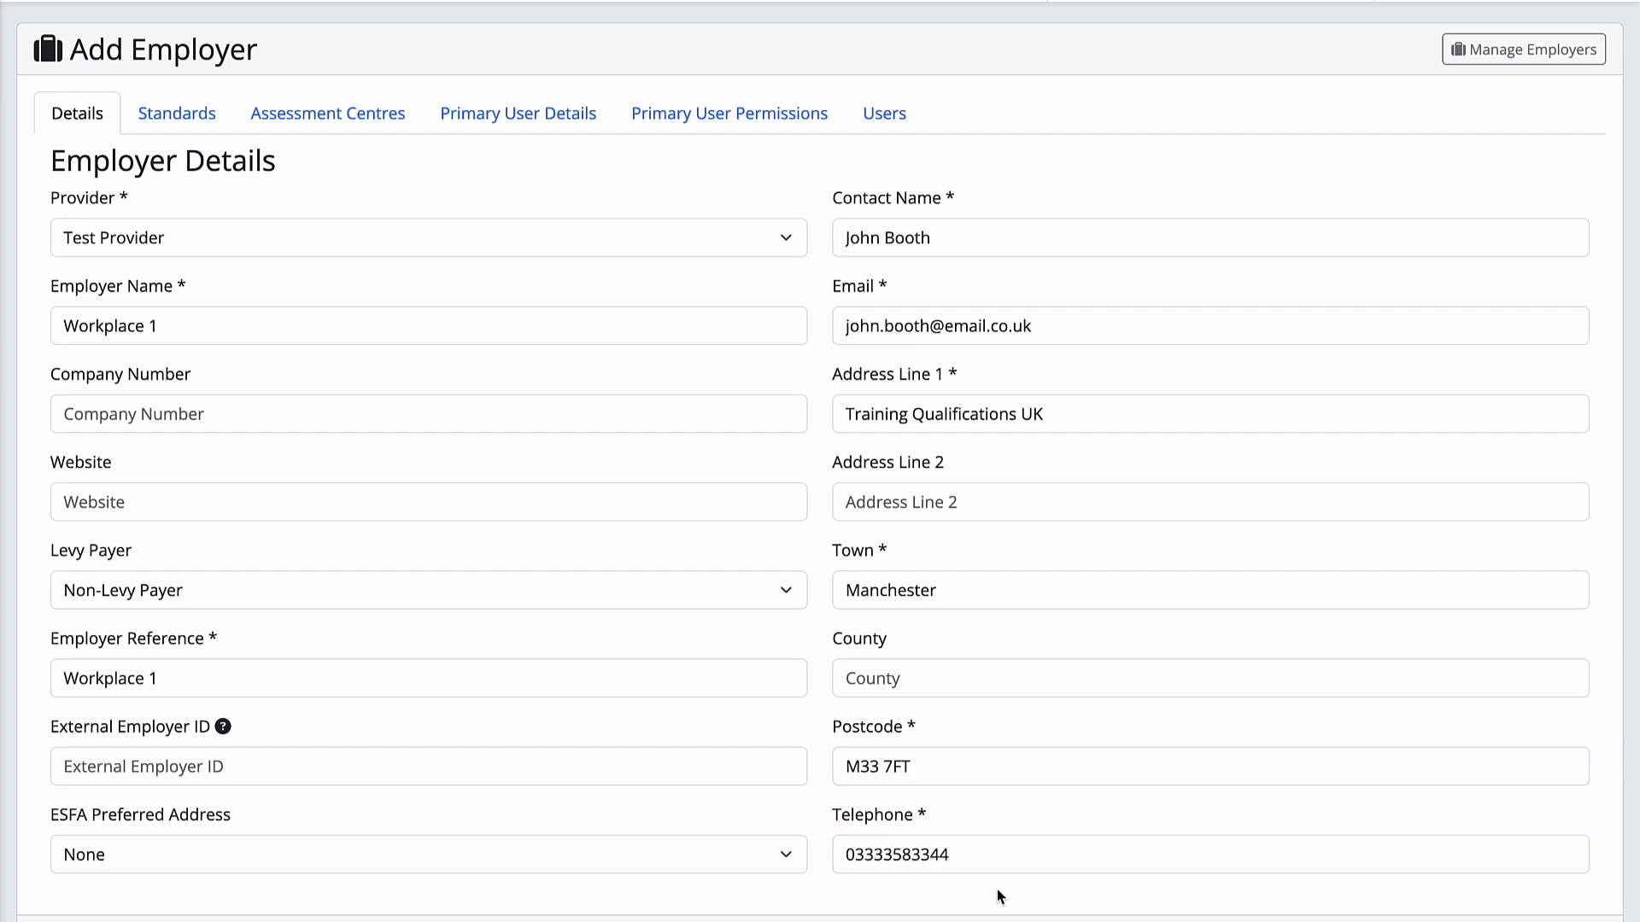
pyautogui.click(179, 114)
# Add Level 3 Early Years Educator, Level 3 Teaching Assistant and Level 4 Associate Project Manager standards
pyautogui.click(245, 196)
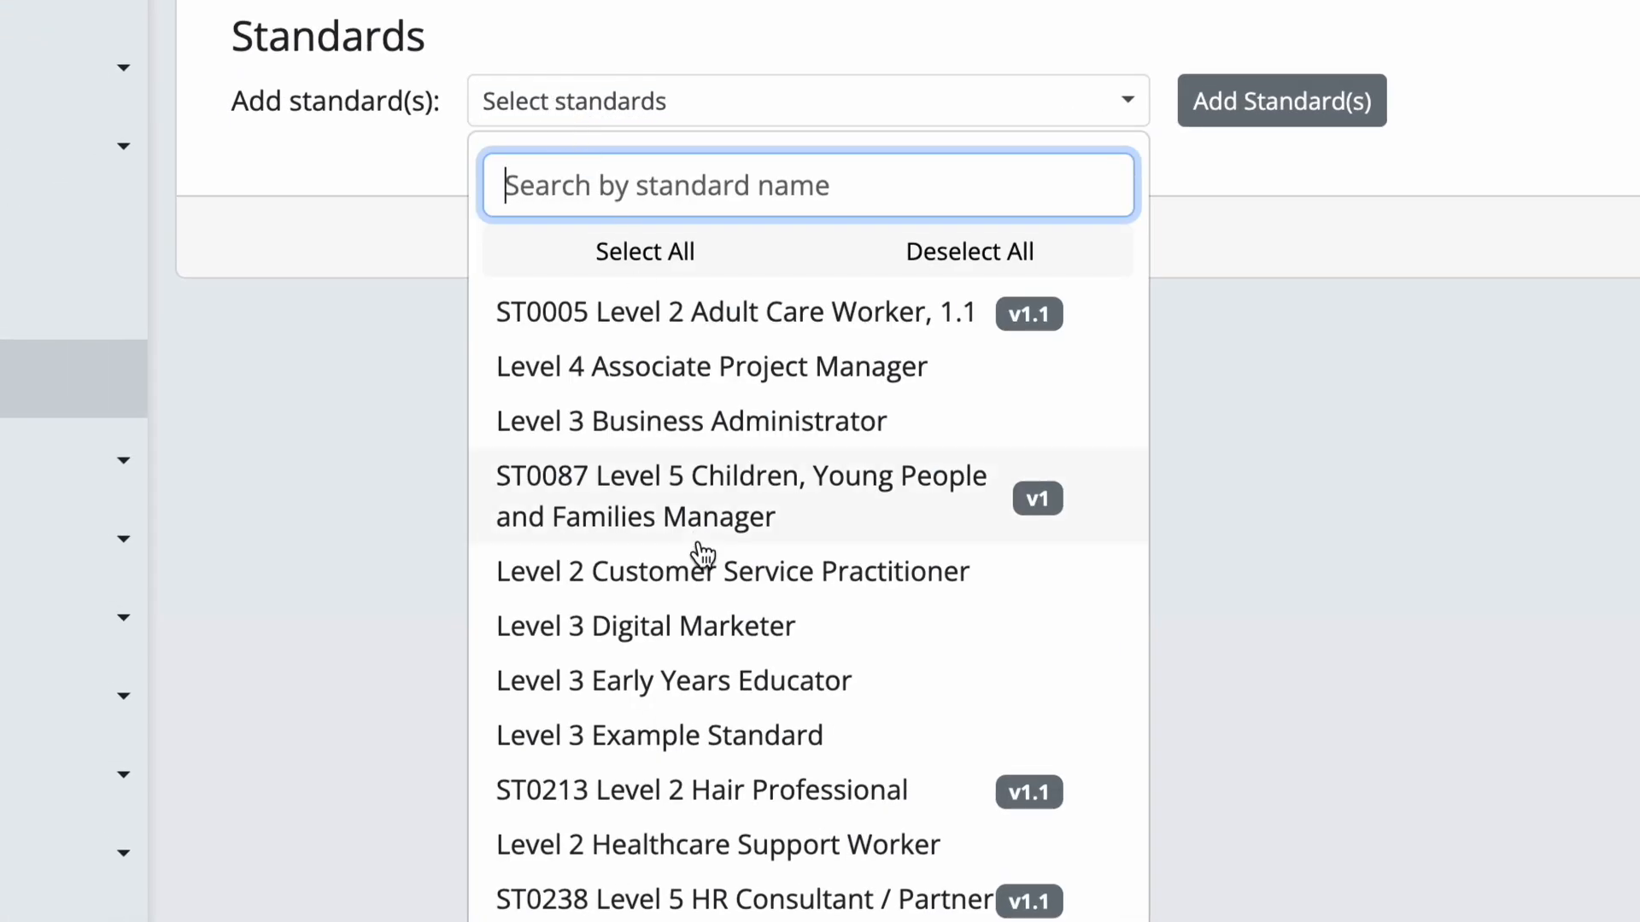
pyautogui.click(707, 682)
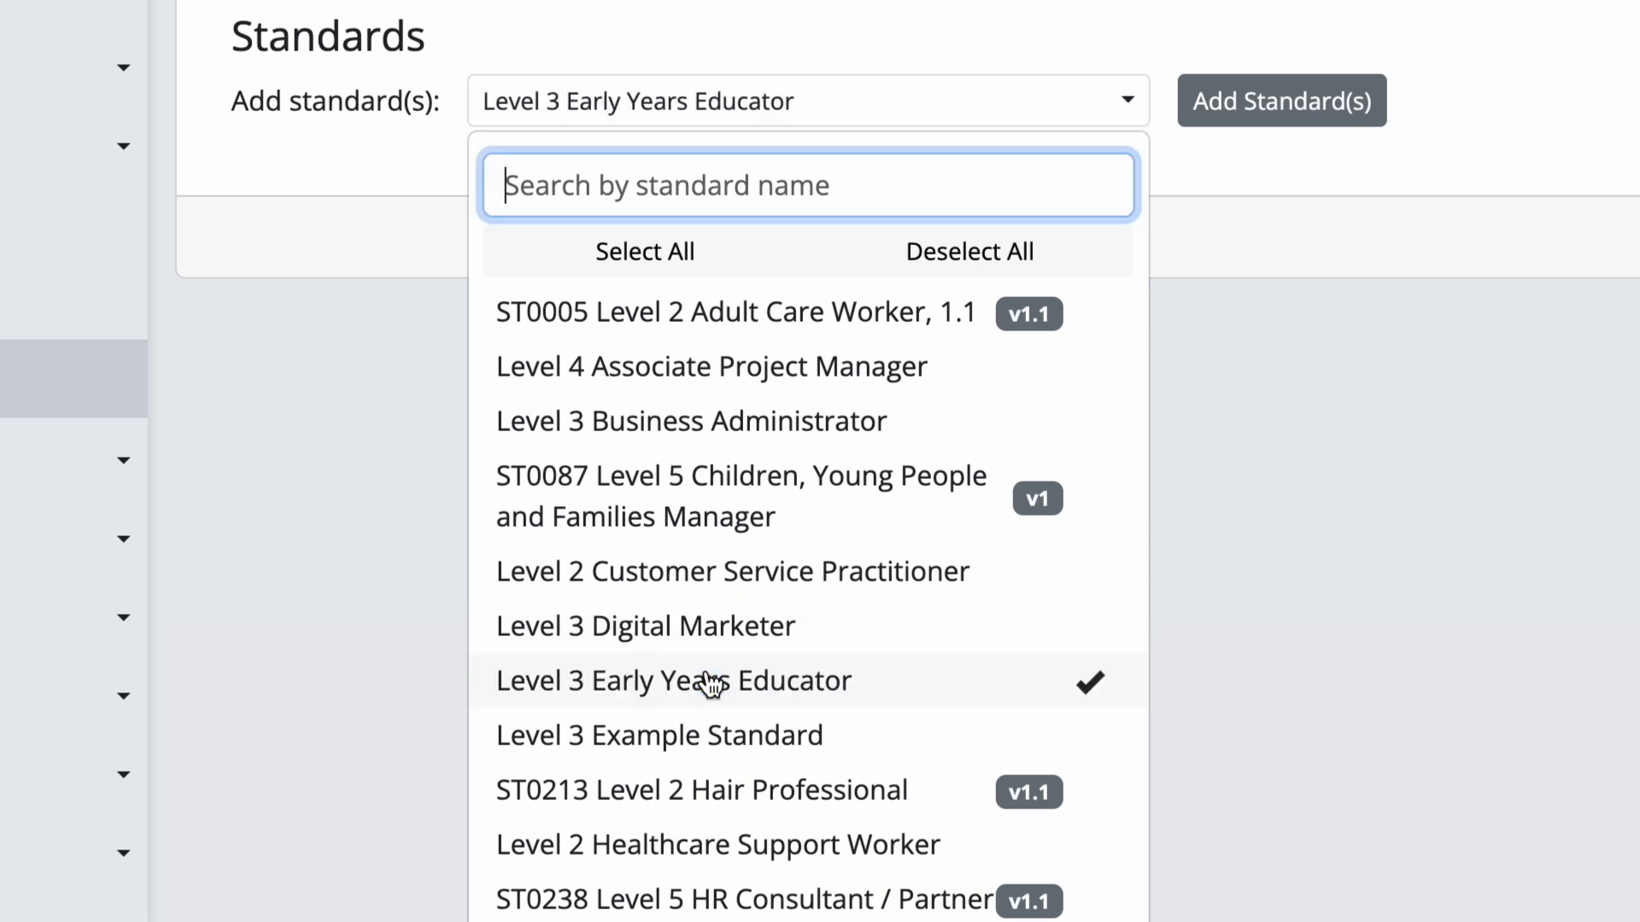
pyautogui.click(760, 768)
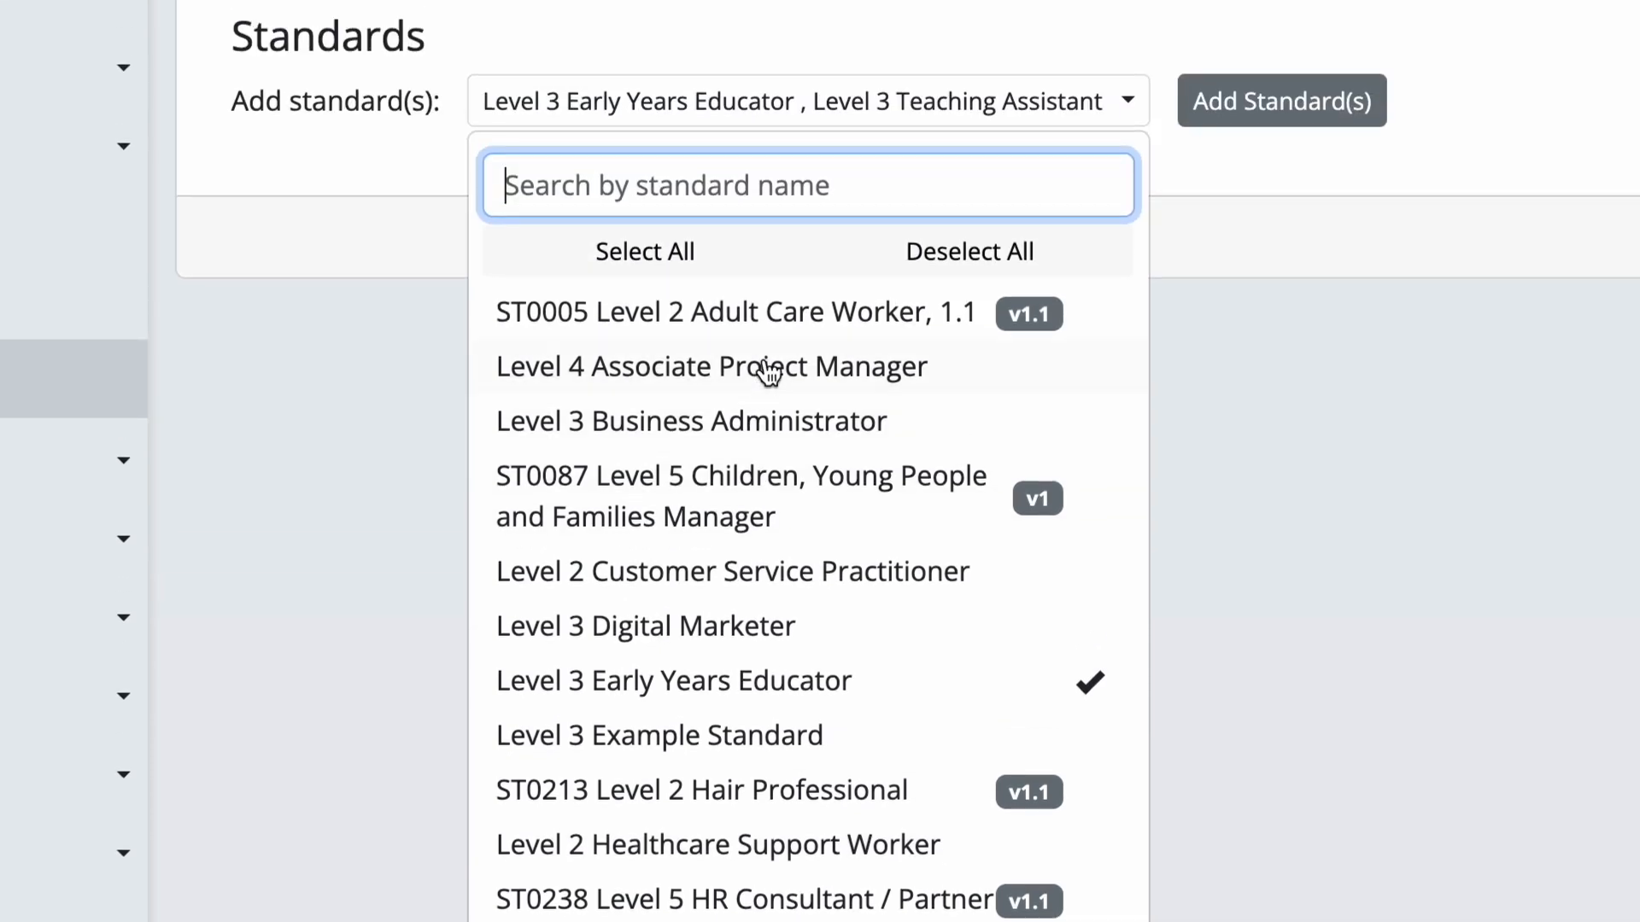
pyautogui.click(769, 368)
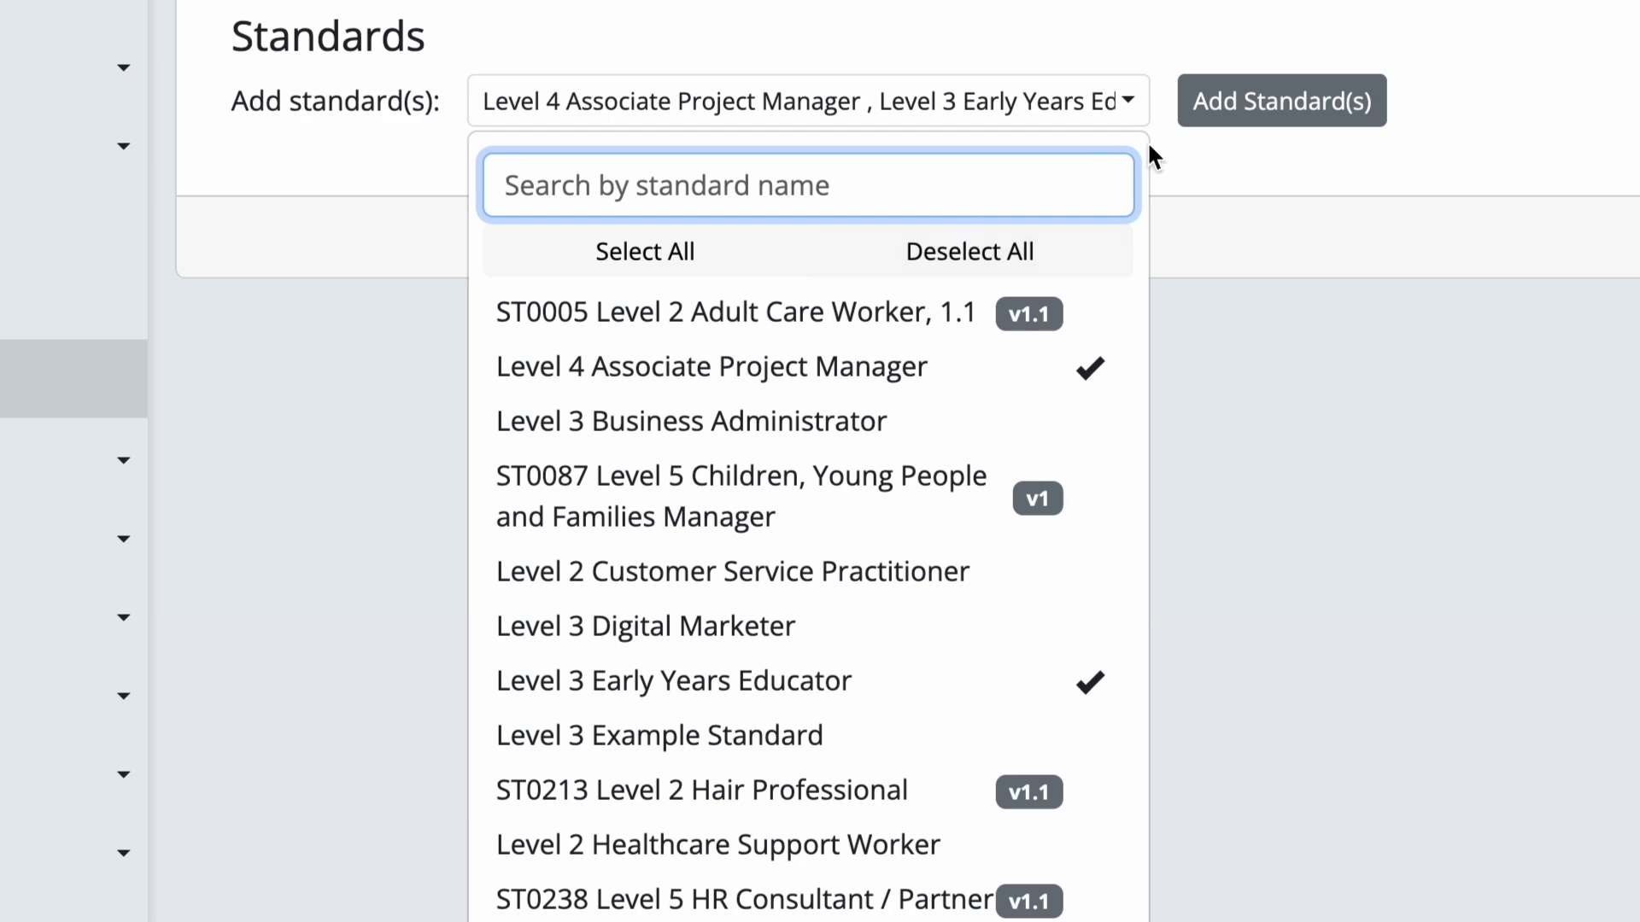
pyautogui.click(1272, 107)
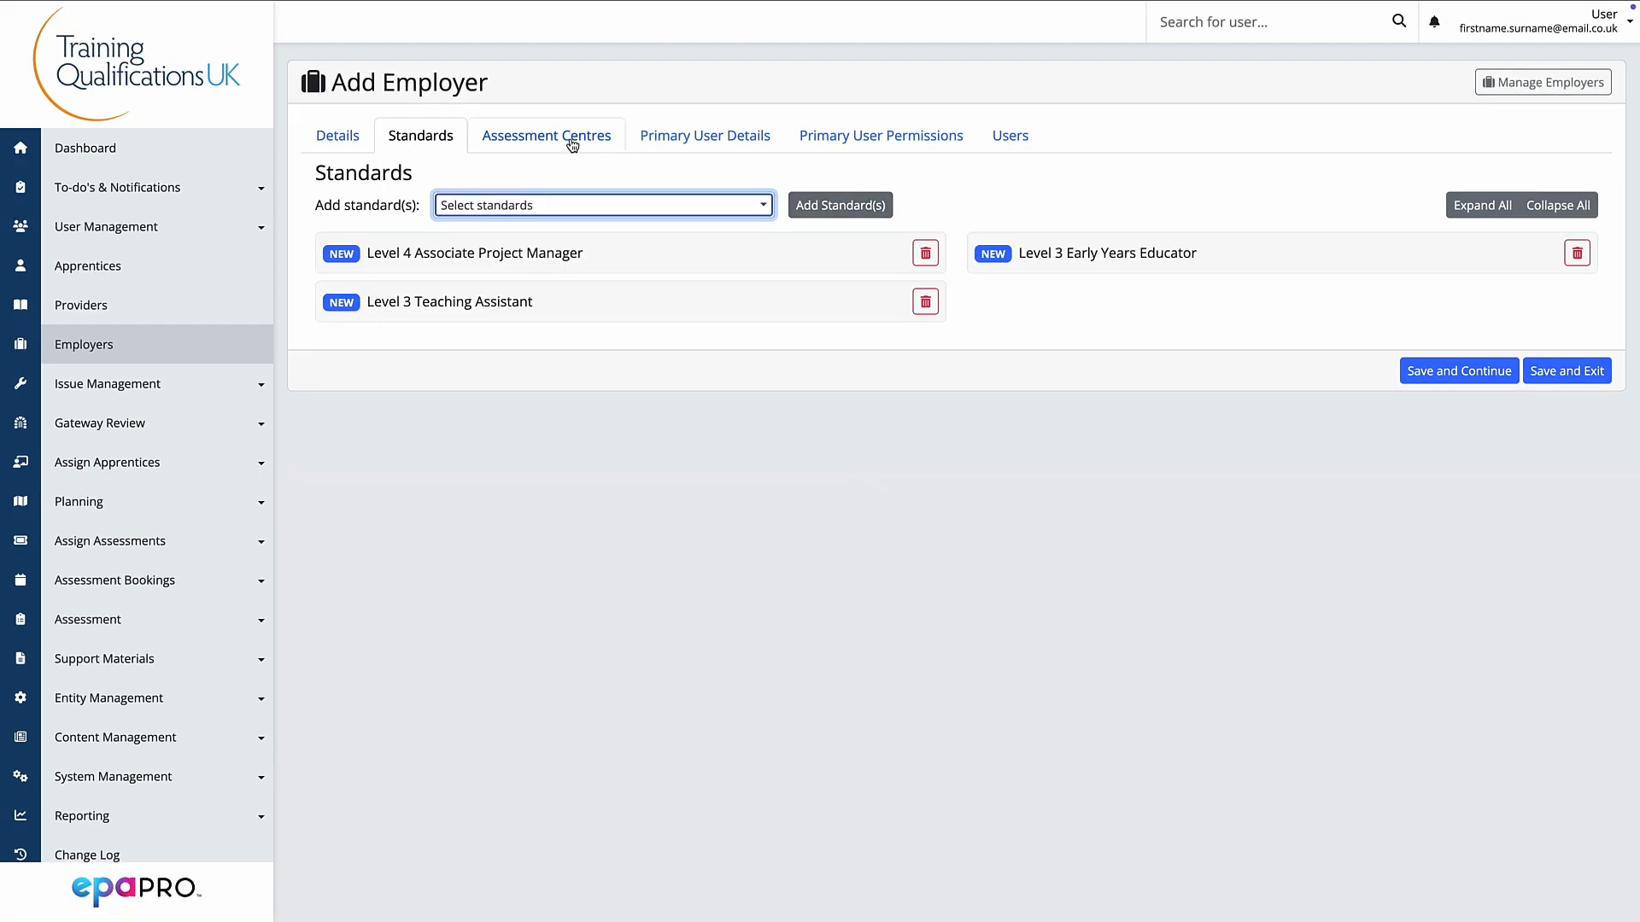
# Switch the new employer form to the Primary User Details section
pyautogui.click(739, 144)
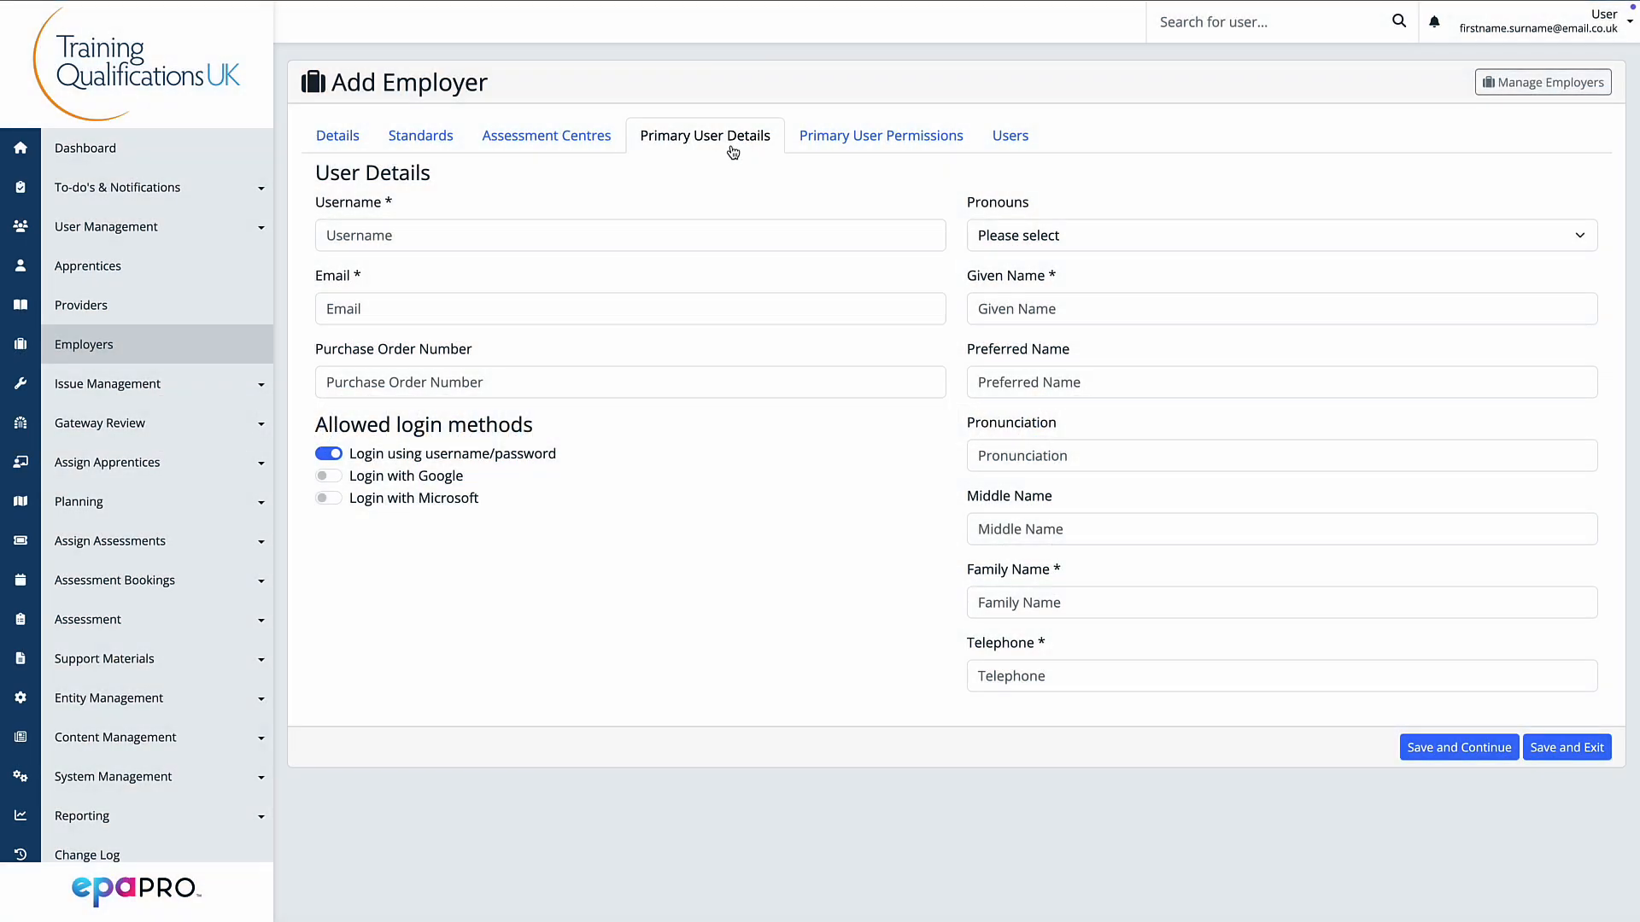
# Set the primary user's username and e-mail to the user's e-mail address
pyautogui.click(640, 232)
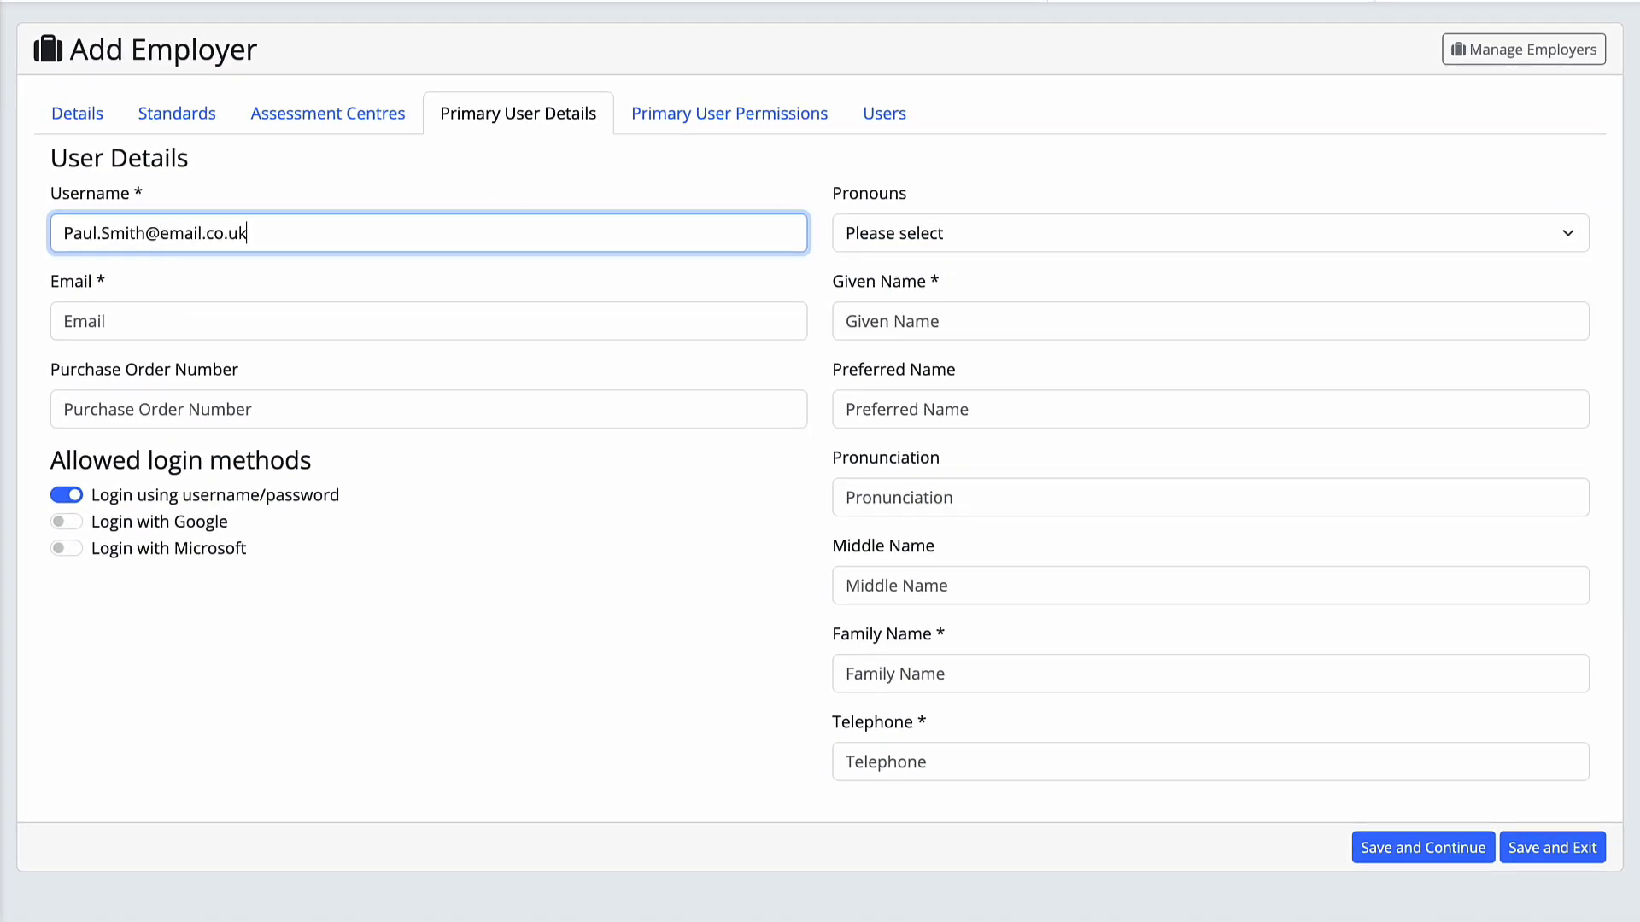
pyautogui.click(472, 318)
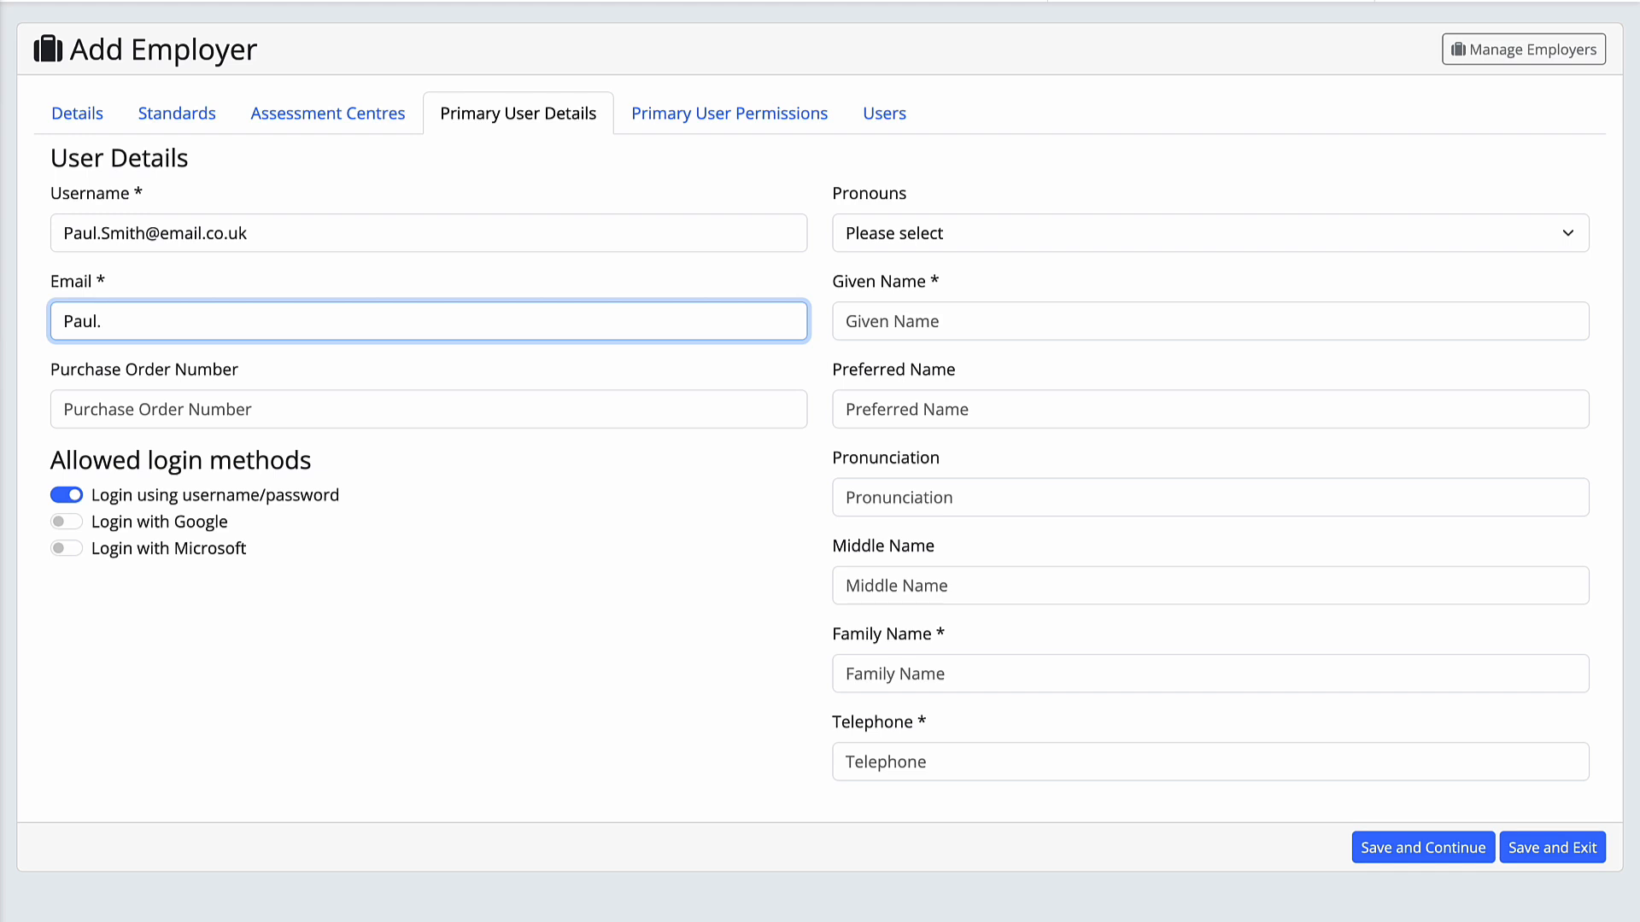
pyautogui.click(492, 355)
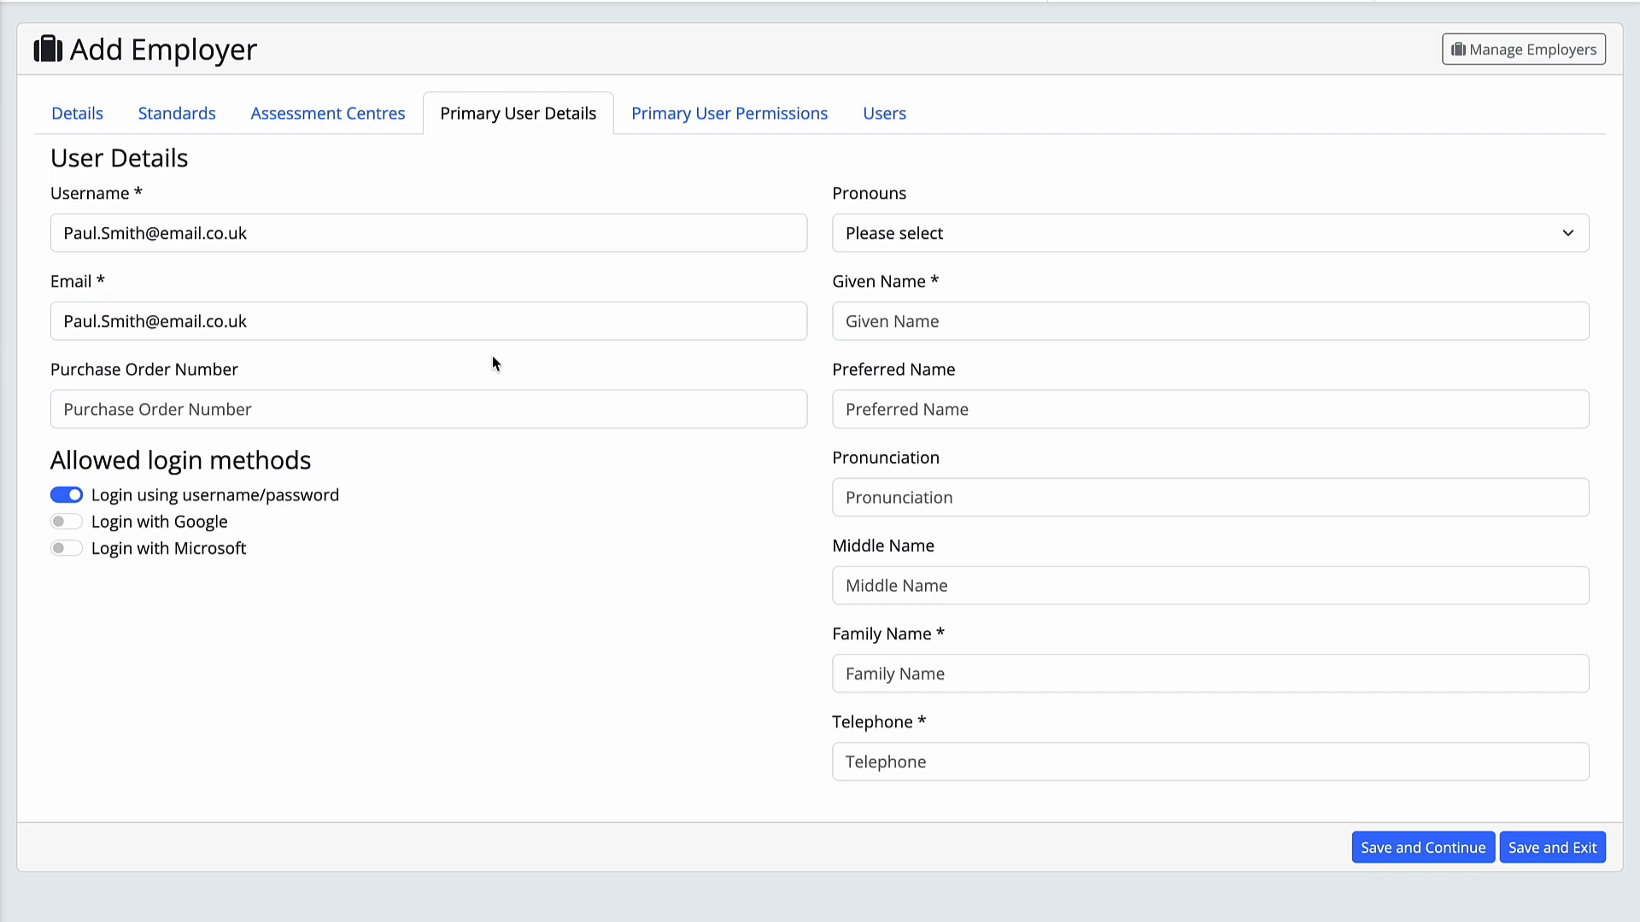
# Enter the primary user's given name, family name and telephone number
pyautogui.click(844, 313)
pyautogui.click(893, 670)
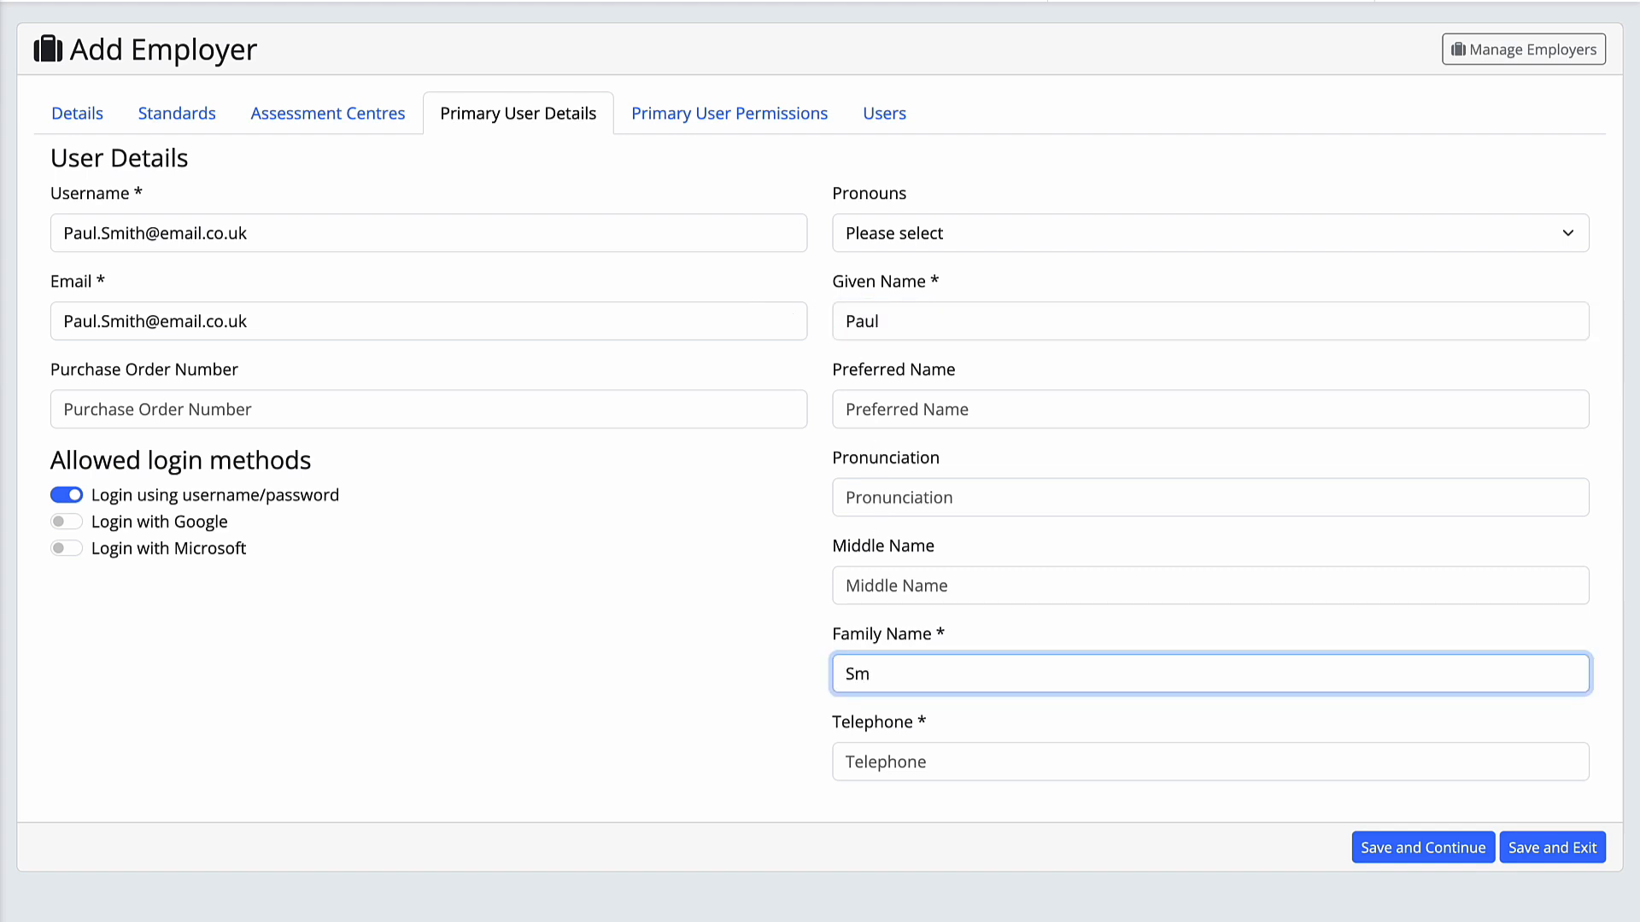
pyautogui.click(894, 762)
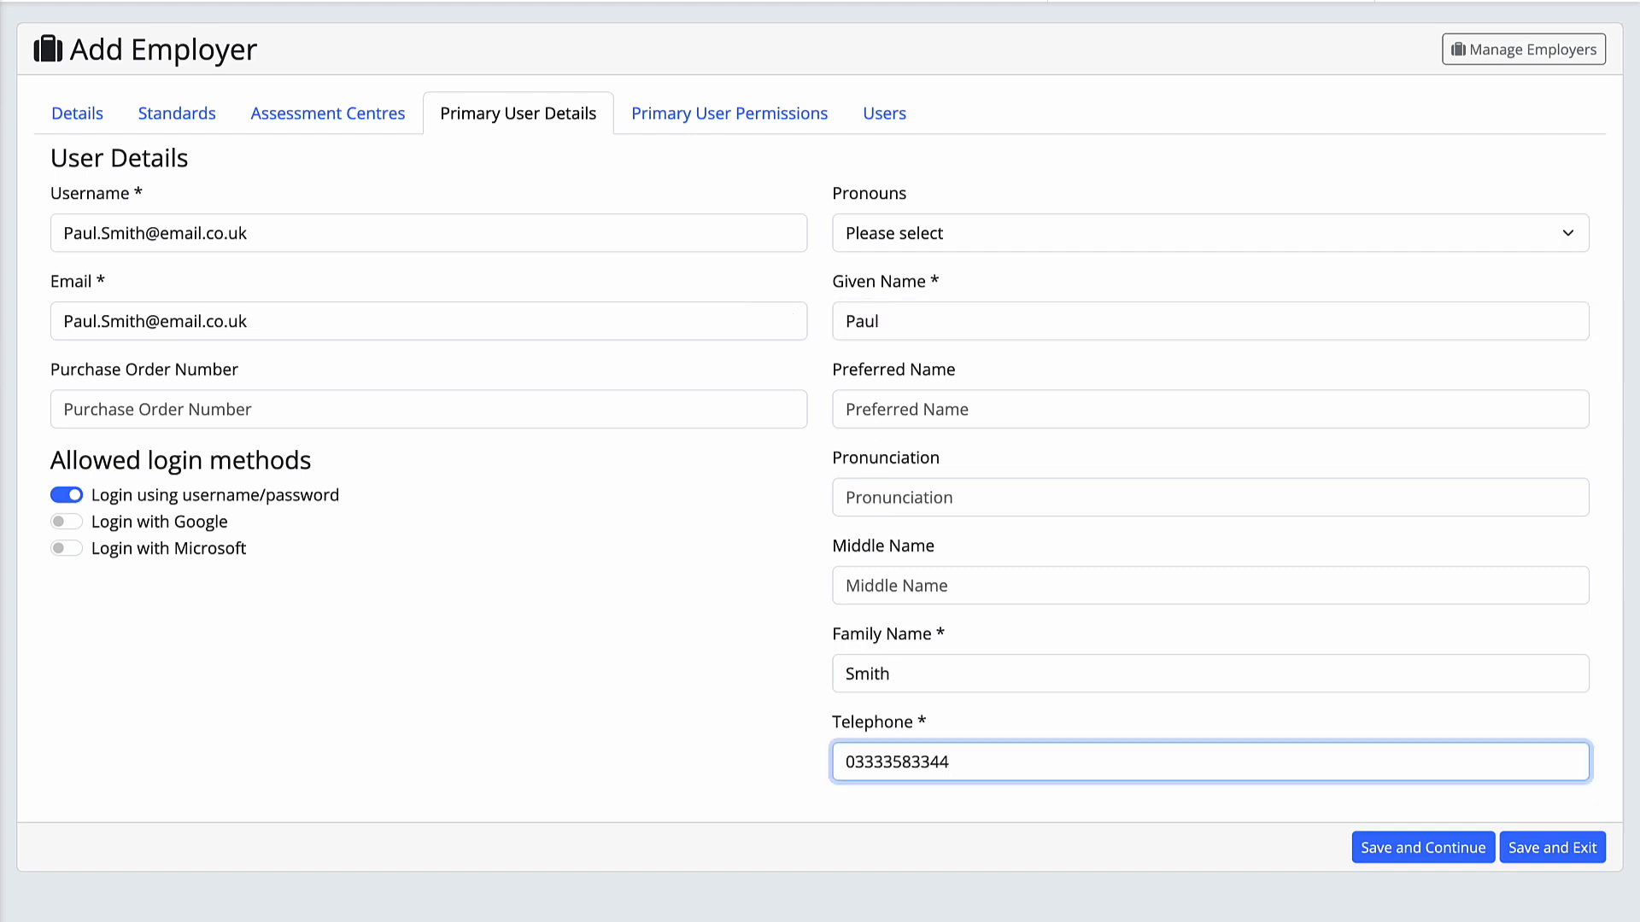
pyautogui.click(955, 803)
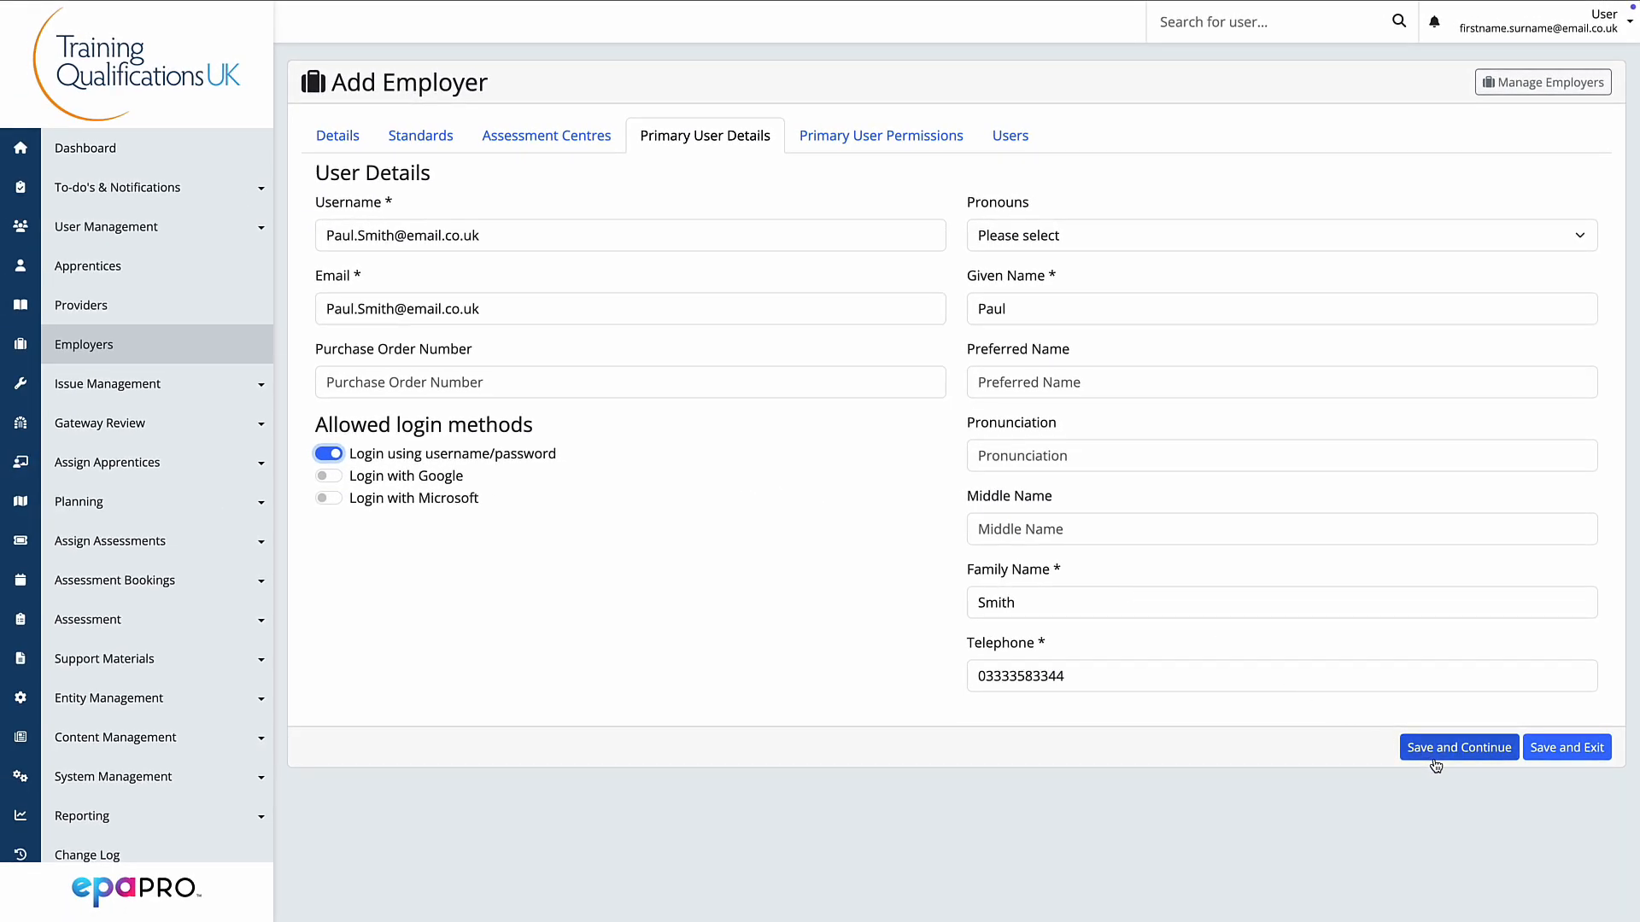
# Save the new employer record with Save and Continue
pyautogui.click(1436, 760)
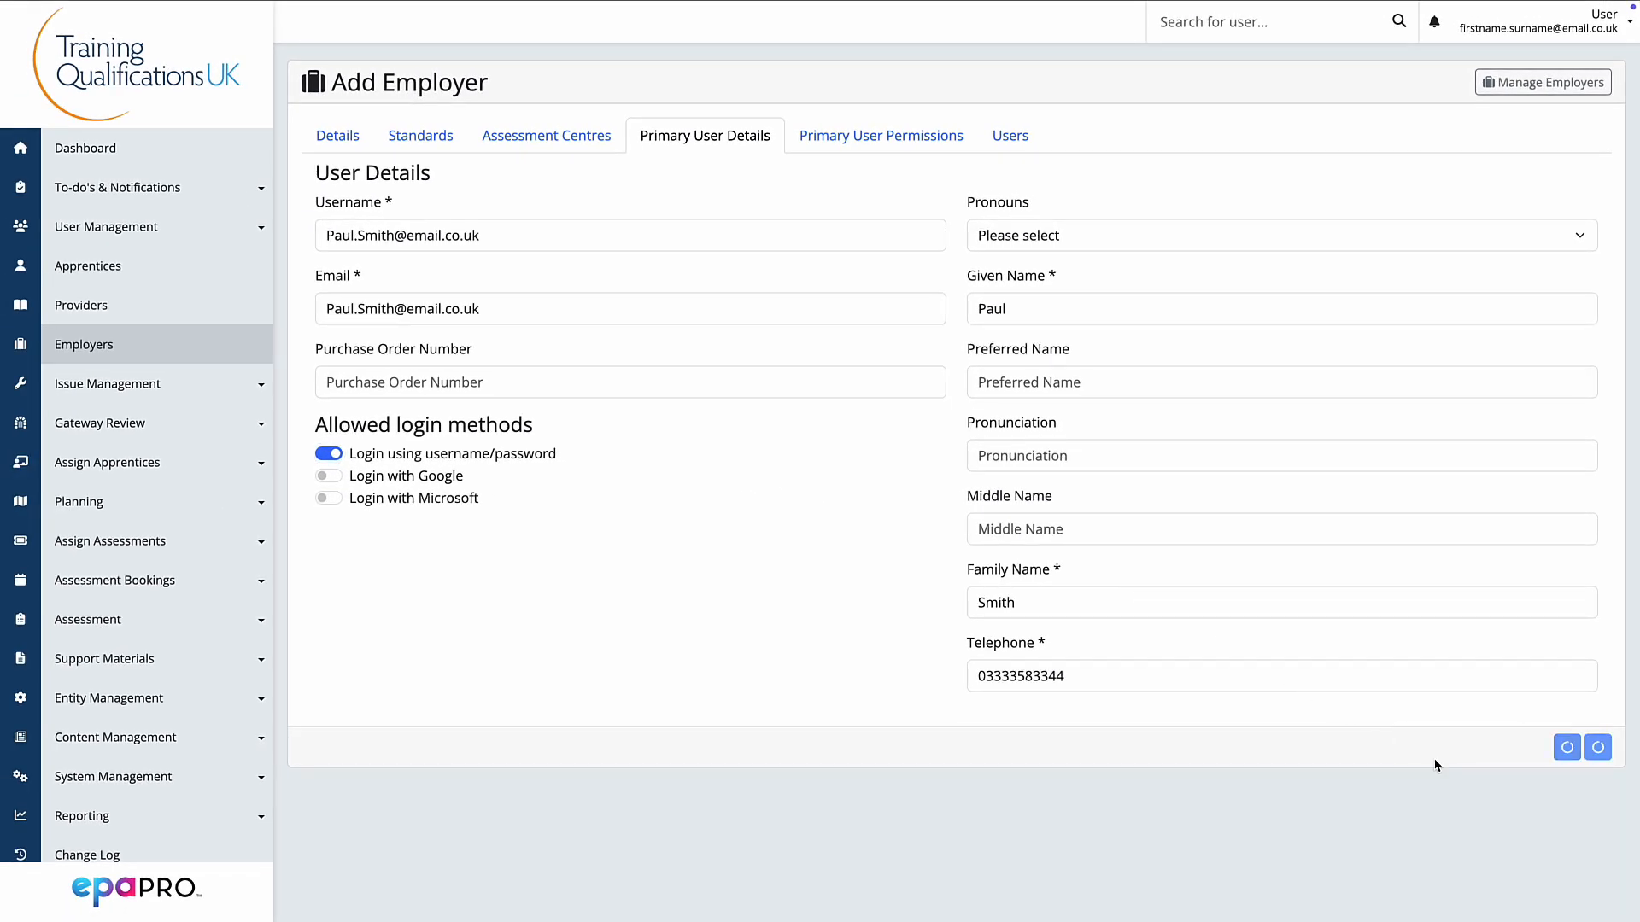